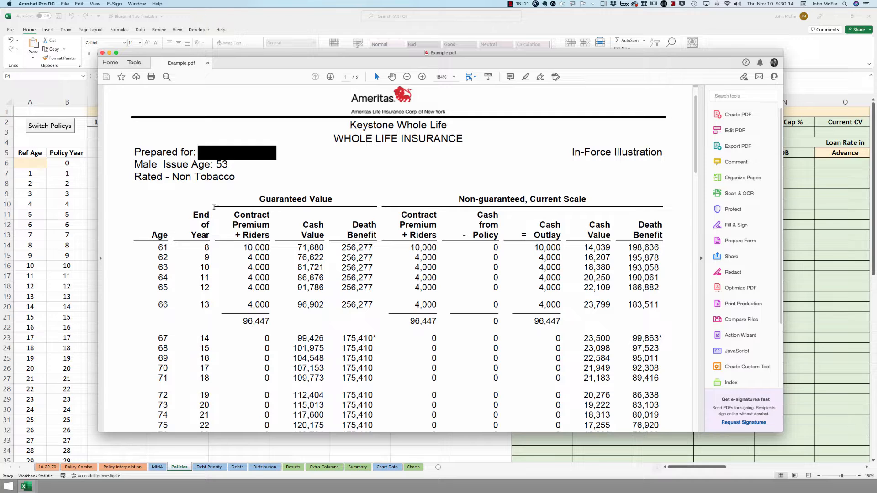
- Drag the Example.pdf Acrobat window off to the right, revealing the blank Inforce Example table
{"action": "double_click", "coordinate": [207, 248]}
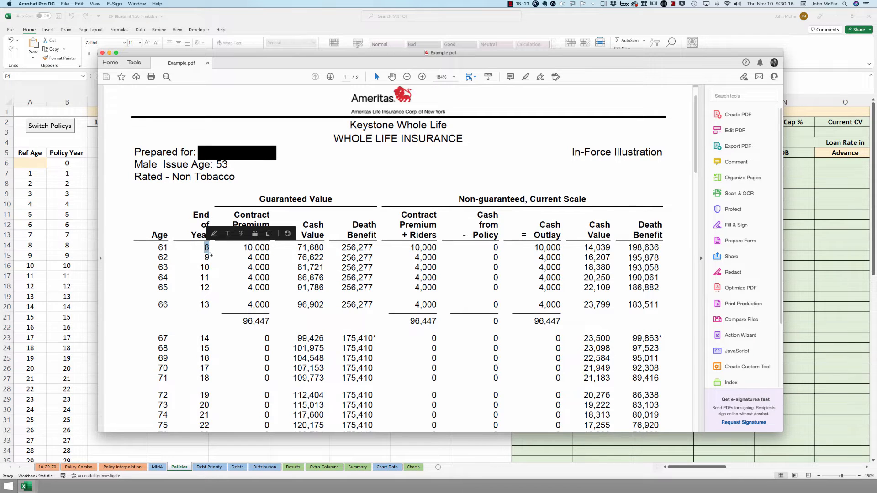
{"action": "left_click", "coordinate": [208, 249]}
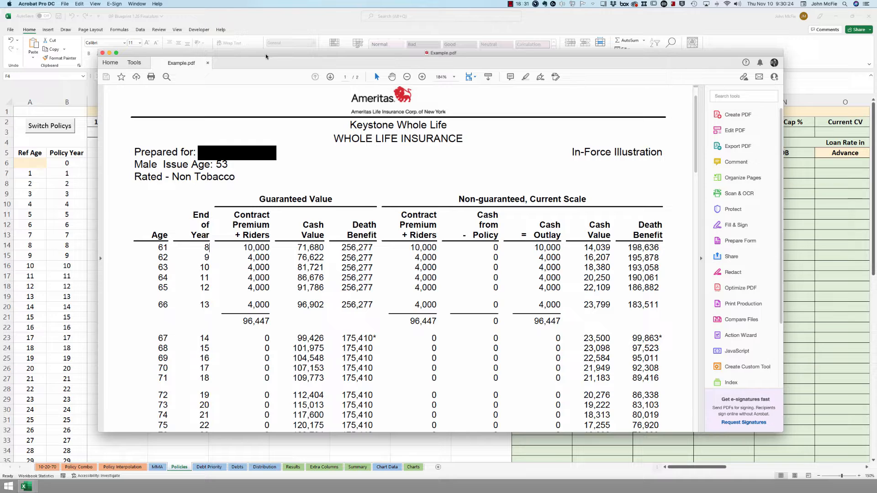
{"action": "left_click_drag", "start_coordinate": [264, 57], "coordinate": [876, 57]}
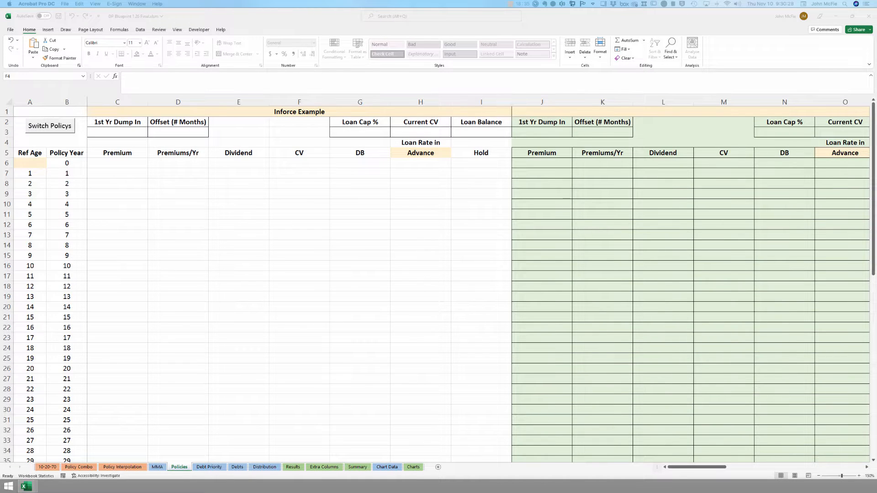
- Enter 71680.20 as Current CV in H3 and 54910.68 as Loan Balance in I3
{"action": "left_click", "coordinate": [417, 132]}
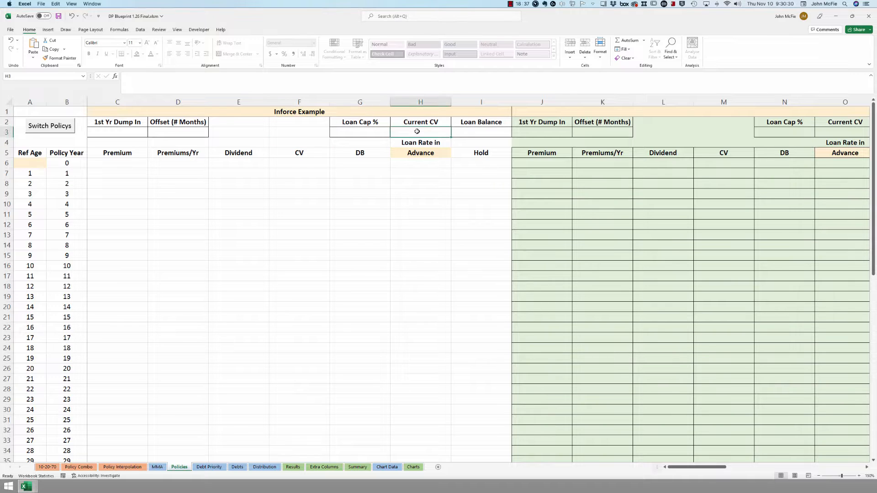
{"action": "type", "text": "71680.20"}
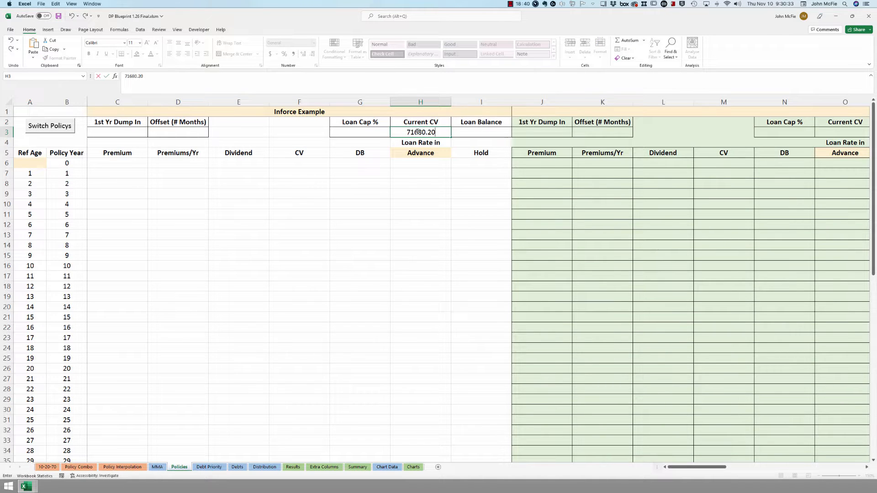
{"action": "left_click", "coordinate": [477, 131]}
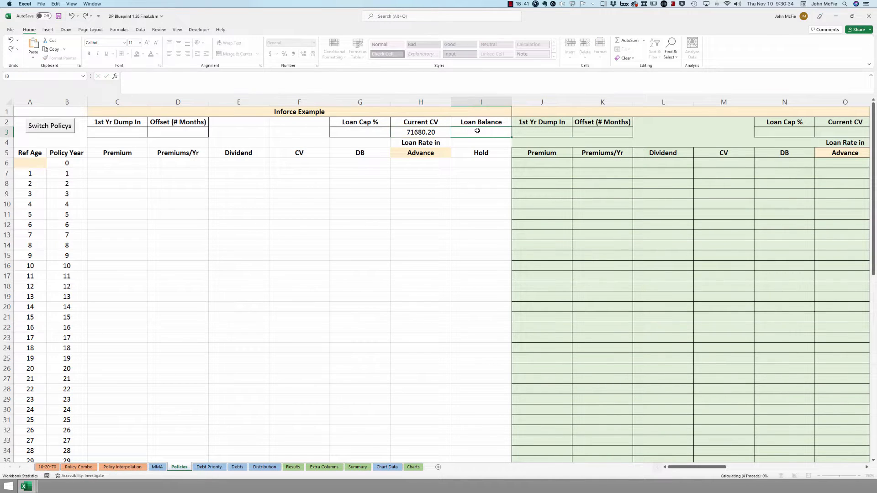
{"action": "type", "text": "549"}
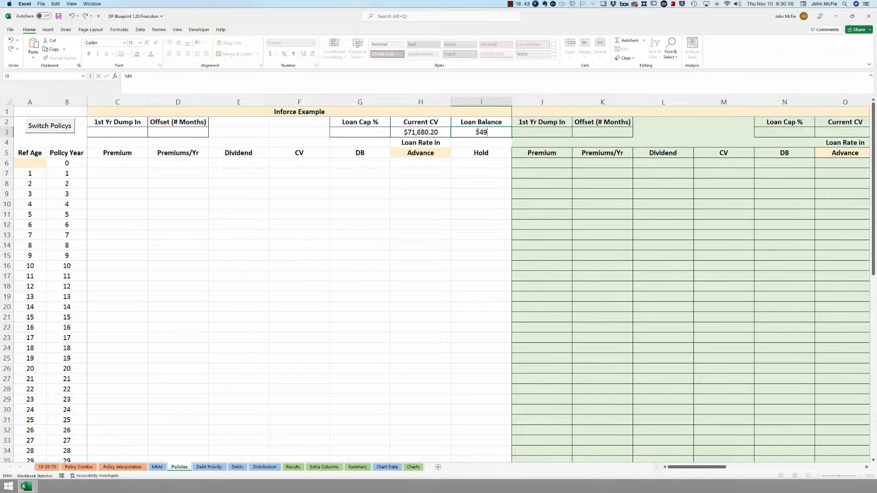
{"action": "type", "text": "10.68"}
{"action": "left_click", "coordinate": [477, 143]}
{"action": "left_click", "coordinate": [483, 135]}
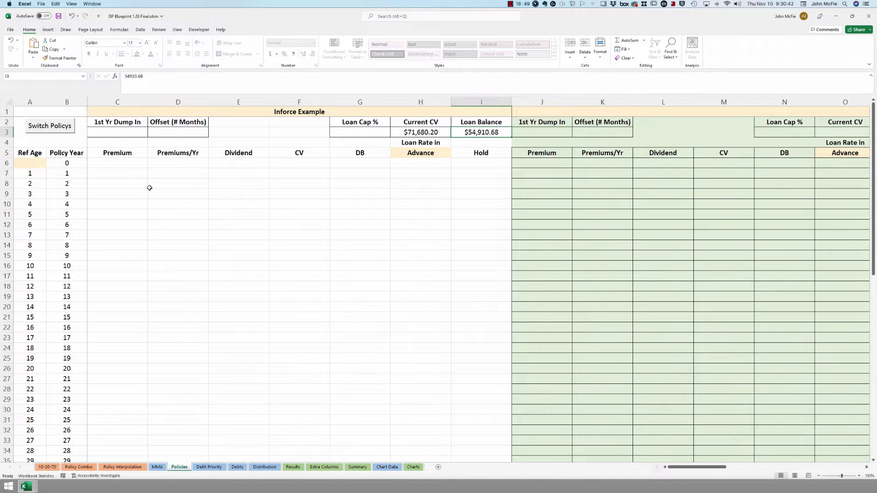
{"action": "left_click", "coordinate": [137, 167]}
{"action": "left_click_drag", "start_coordinate": [138, 168], "coordinate": [221, 219]}
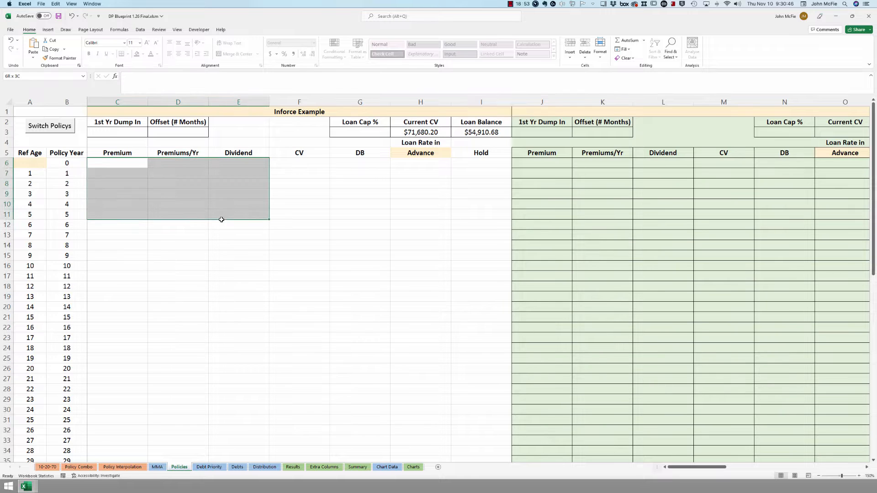
{"action": "left_click", "coordinate": [141, 165]}
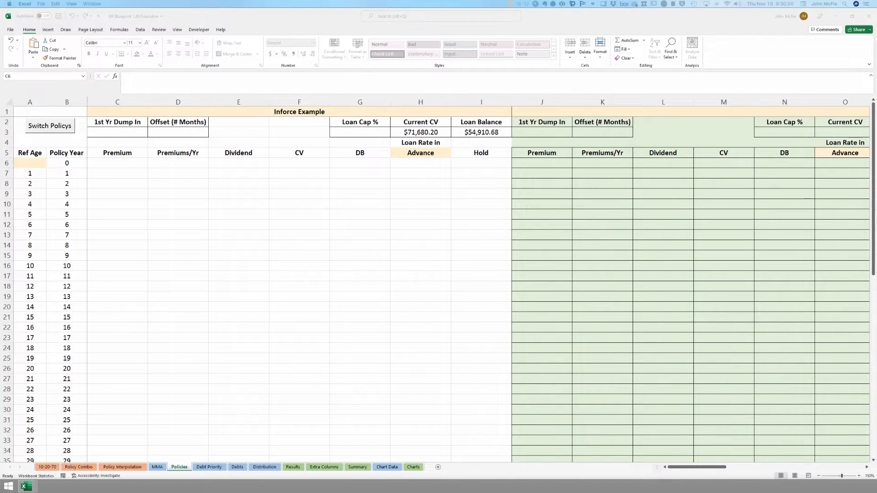
{"action": "left_click_drag", "start_coordinate": [876, 106], "coordinate": [715, 88]}
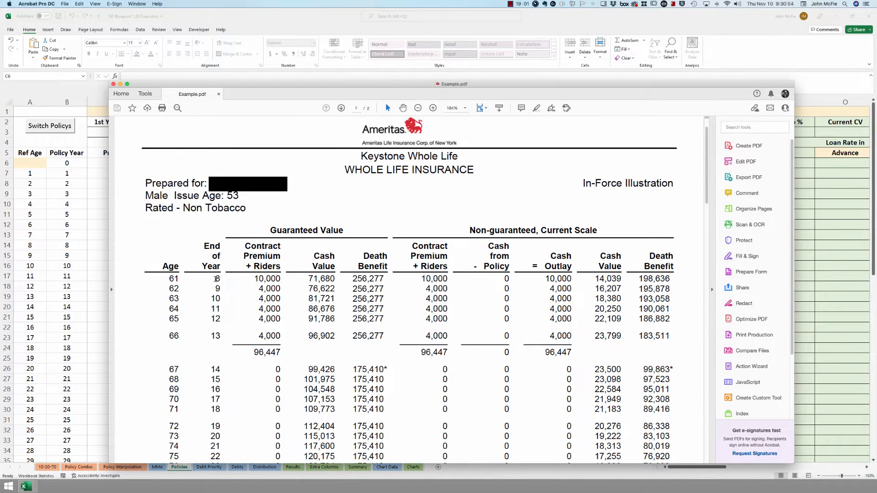
{"action": "left_click_drag", "start_coordinate": [216, 278], "coordinate": [221, 281]}
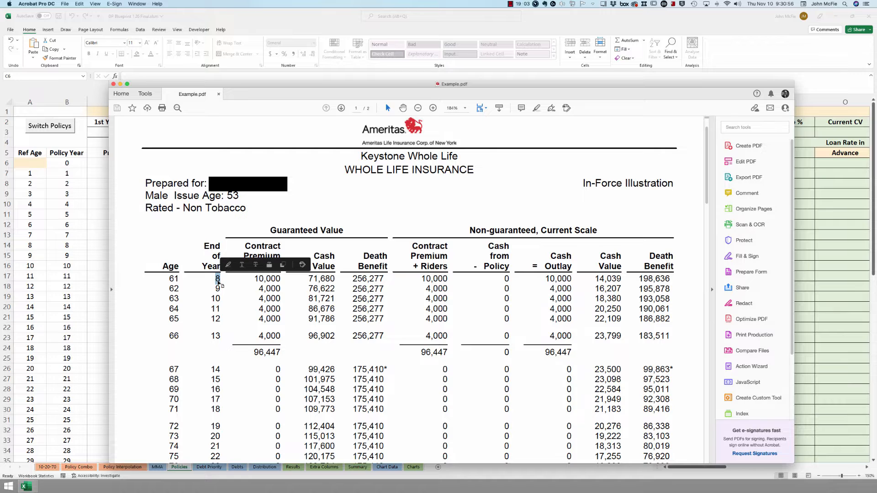
{"action": "left_click_drag", "start_coordinate": [251, 84], "coordinate": [236, 167]}
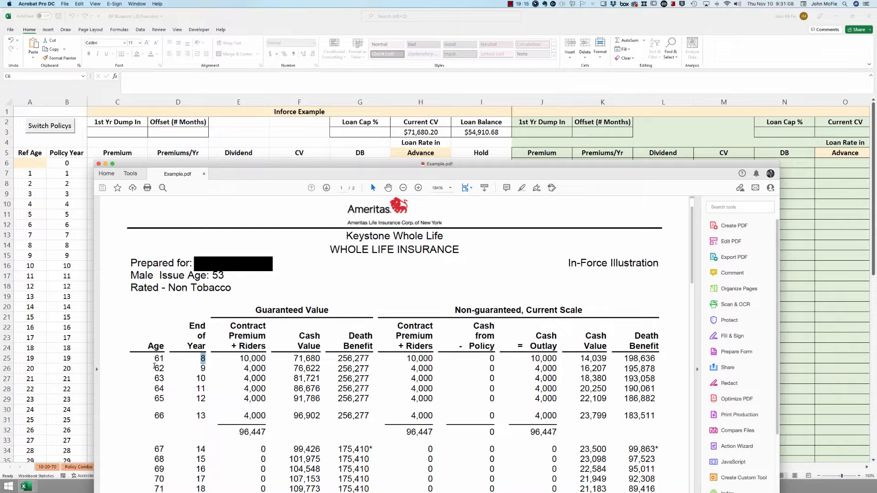
{"action": "left_click_drag", "start_coordinate": [233, 165], "coordinate": [876, 187]}
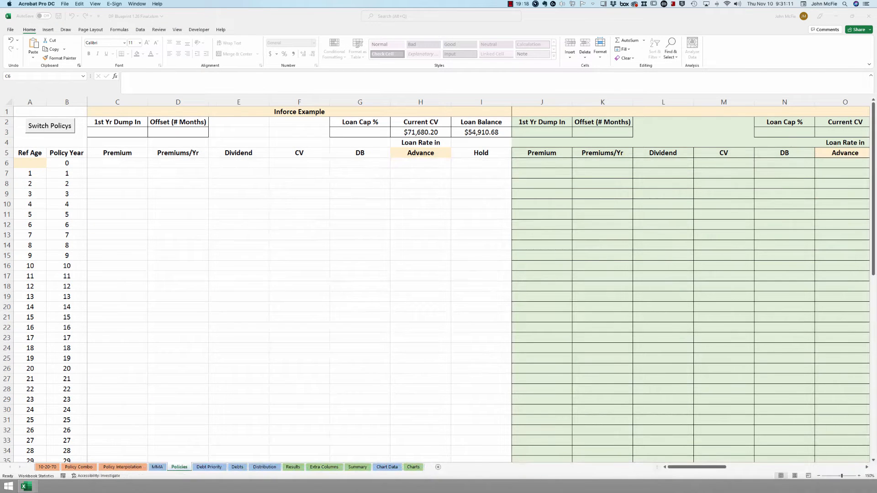
- Enter 61 as the first Ref Age in A6, then bring the PDF back on screen
{"action": "left_click", "coordinate": [39, 162]}
{"action": "type", "text": "61"}
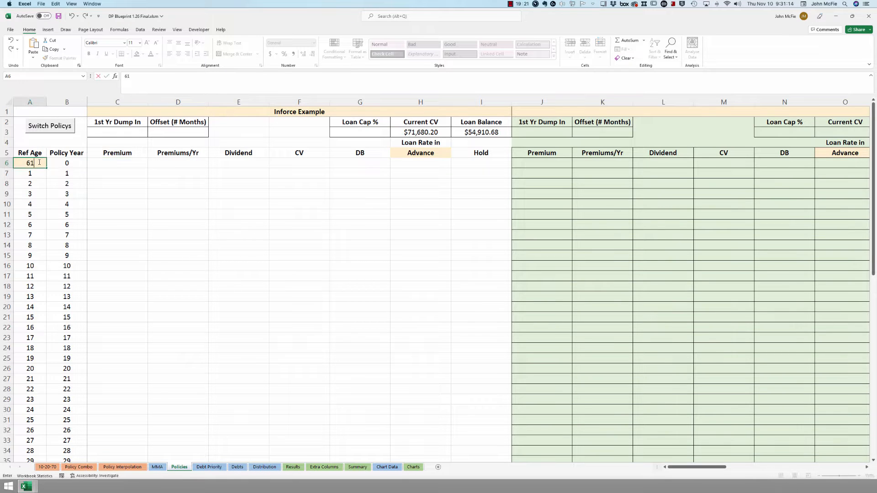
{"action": "key", "text": "Return"}
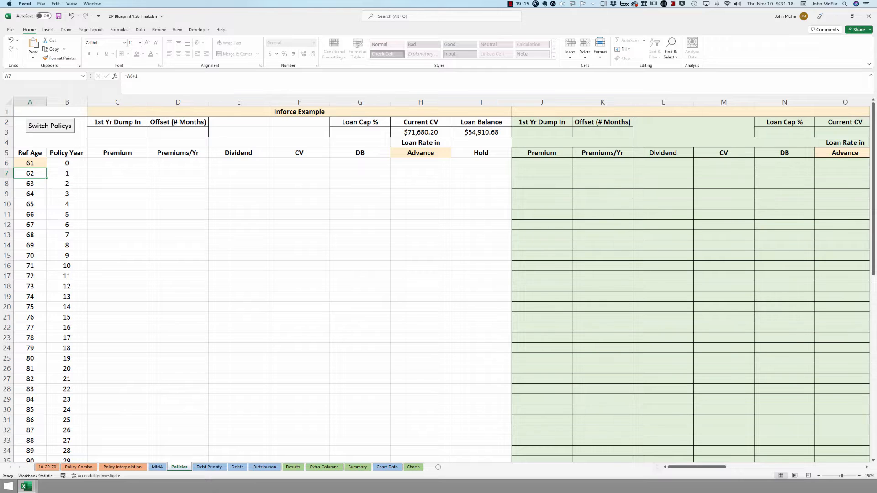
{"action": "left_click_drag", "start_coordinate": [876, 78], "coordinate": [282, 88]}
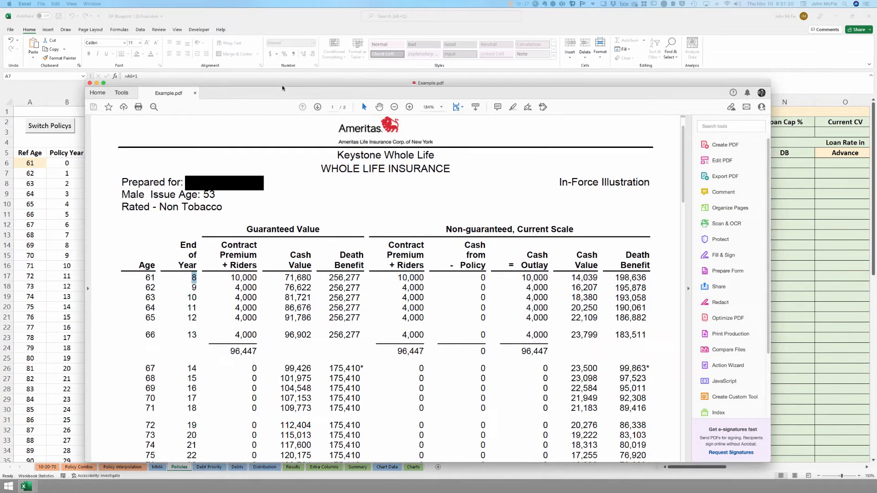
- Review the guaranteed and current Cash Value figures in the PDF, then move it off screen
{"action": "left_click", "coordinate": [282, 87]}
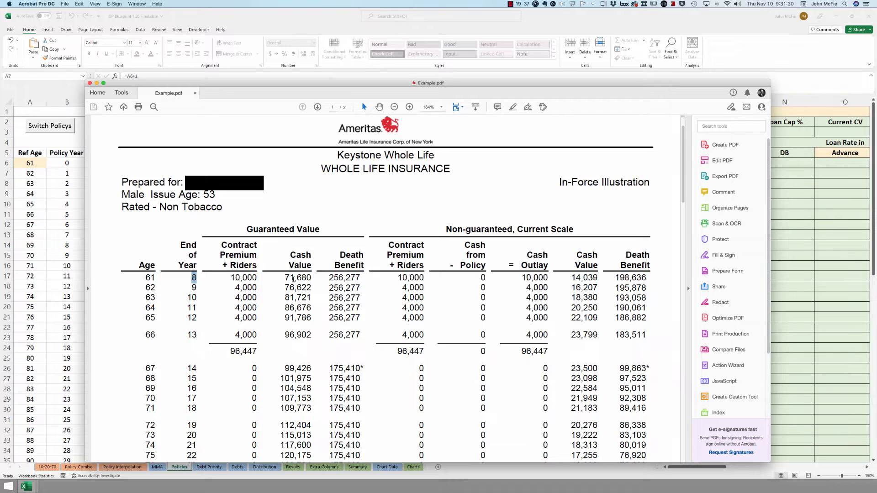
{"action": "left_click_drag", "start_coordinate": [287, 277], "coordinate": [301, 340]}
{"action": "left_click", "coordinate": [341, 301]}
{"action": "left_click_drag", "start_coordinate": [571, 276], "coordinate": [593, 338]}
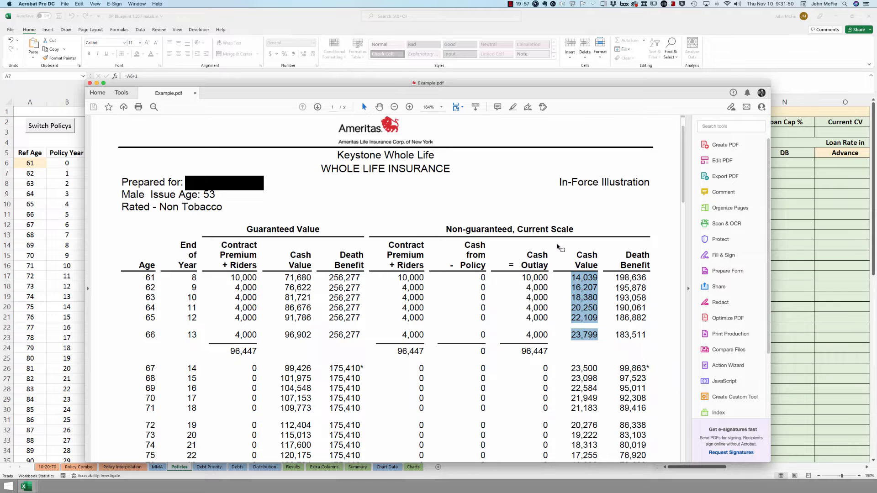
{"action": "left_click", "coordinate": [576, 278]}
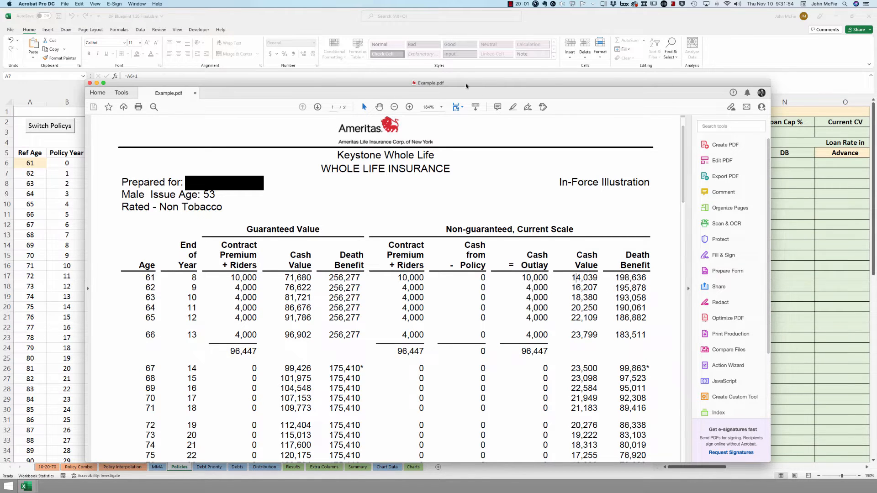
{"action": "left_click_drag", "start_coordinate": [467, 86], "coordinate": [876, 82]}
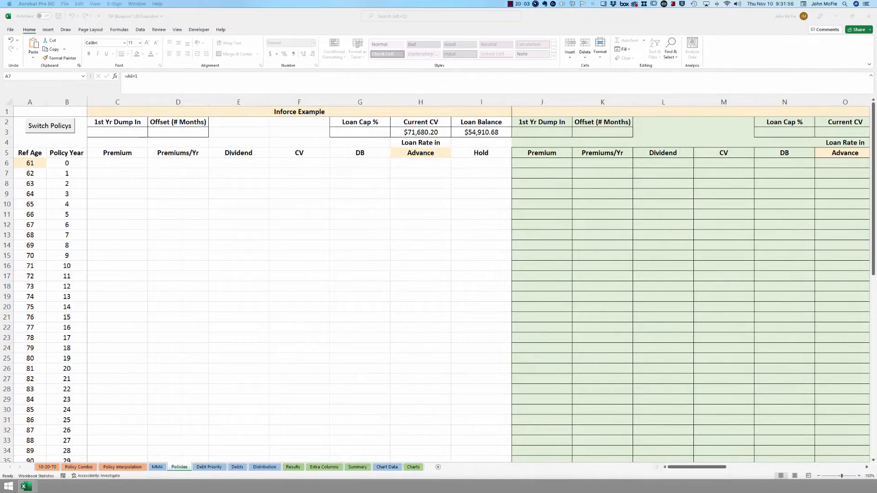
- Create a new workbook with headers CV, DB, Loan Balance, Gross CV, Gross DB in A1:E1
{"action": "key", "text": "ctrl+n"}
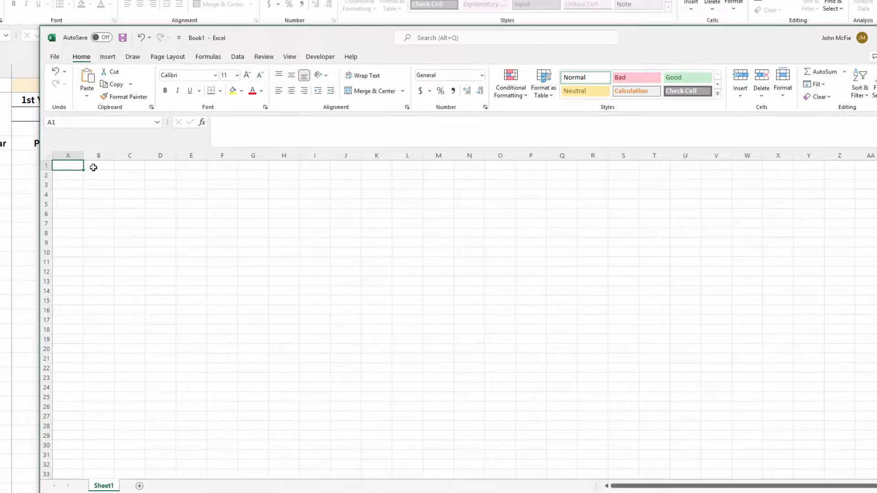
{"action": "type", "text": "CV"}
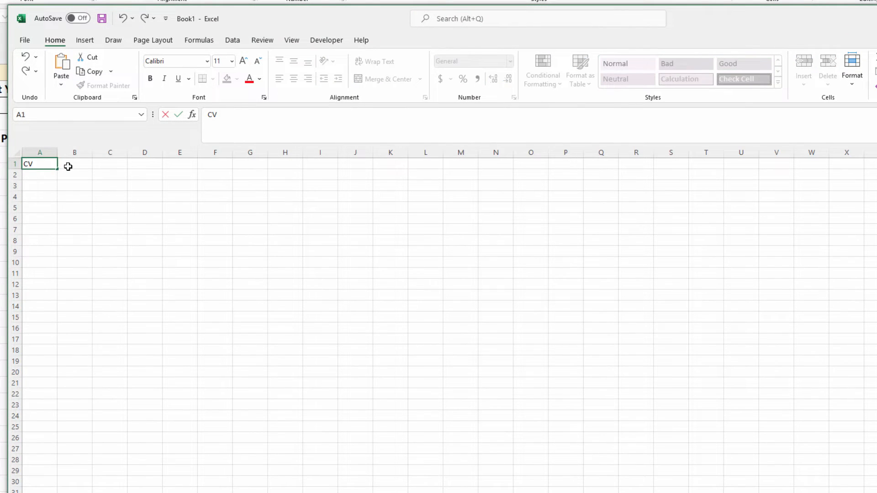
{"action": "left_click", "coordinate": [68, 166]}
{"action": "type", "text": "DB"}
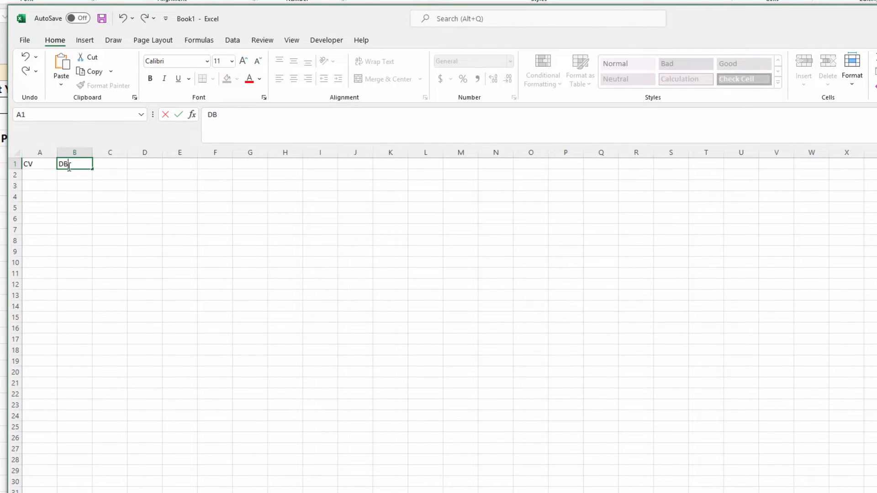
{"action": "key", "text": "Tab"}
{"action": "type", "text": "Loan B"}
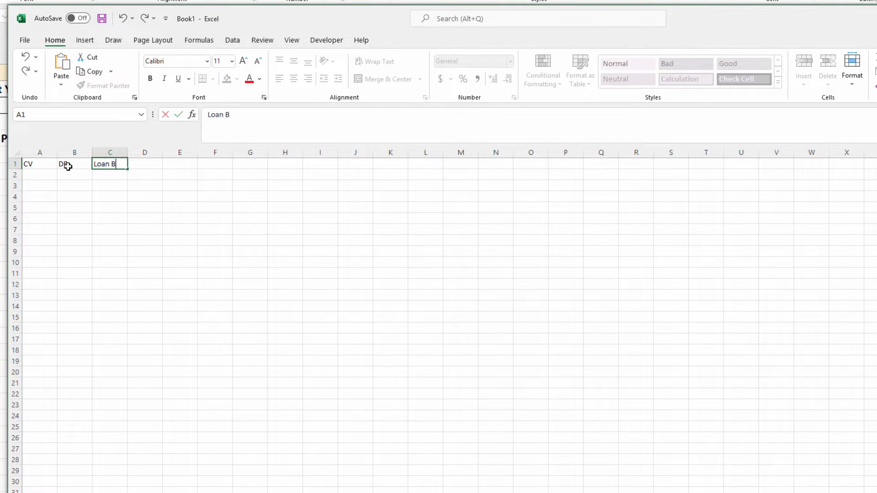
{"action": "type", "text": "alance"}
{"action": "key", "text": "Tab"}
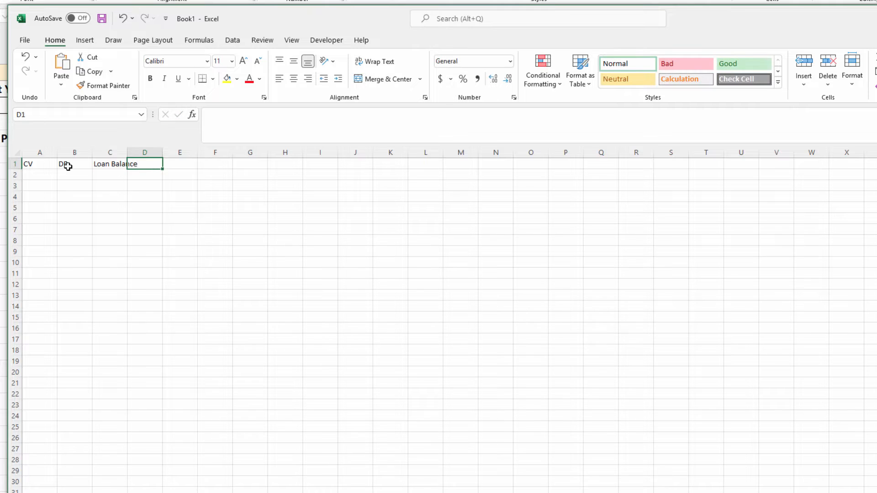
{"action": "type", "text": "Gross CC"}
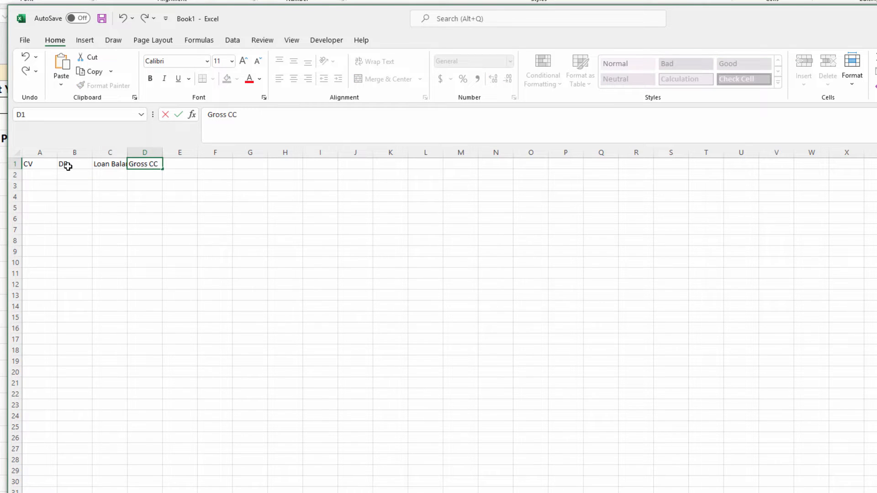
{"action": "key", "text": "BackSpace"}
{"action": "type", "text": "V"}
{"action": "key", "text": "Tab"}
{"action": "type", "text": "Gross DB"}
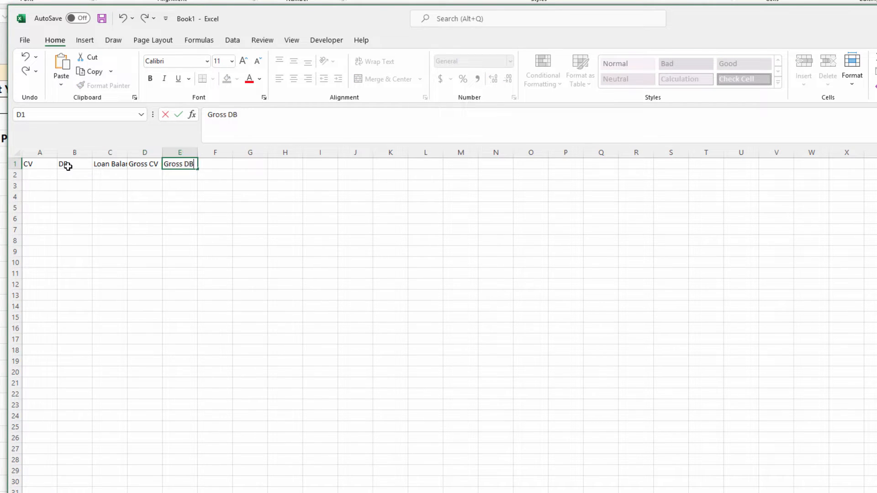
{"action": "key", "text": "Return"}
- Select the Loan Balance range C2:C20, ending on cell C2
{"action": "left_click", "coordinate": [45, 177]}
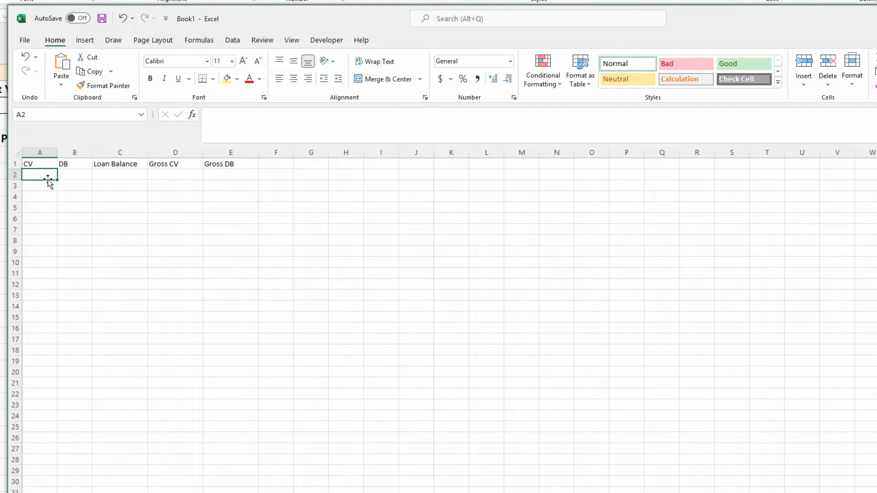
{"action": "left_click_drag", "start_coordinate": [115, 177], "coordinate": [112, 327]}
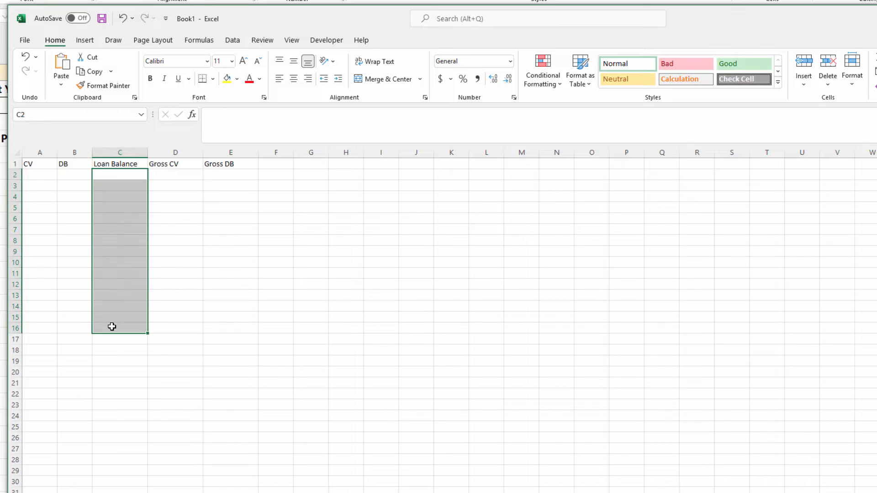
{"action": "left_click", "coordinate": [112, 326]}
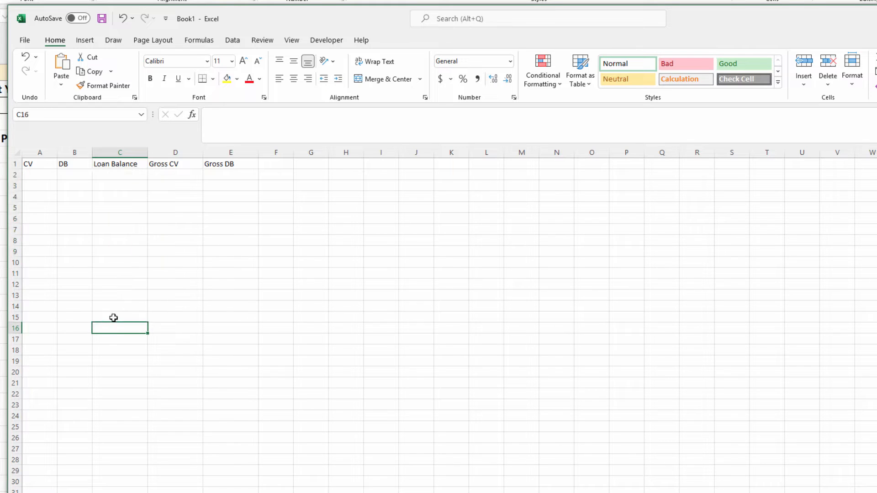
{"action": "left_click_drag", "start_coordinate": [123, 174], "coordinate": [119, 370]}
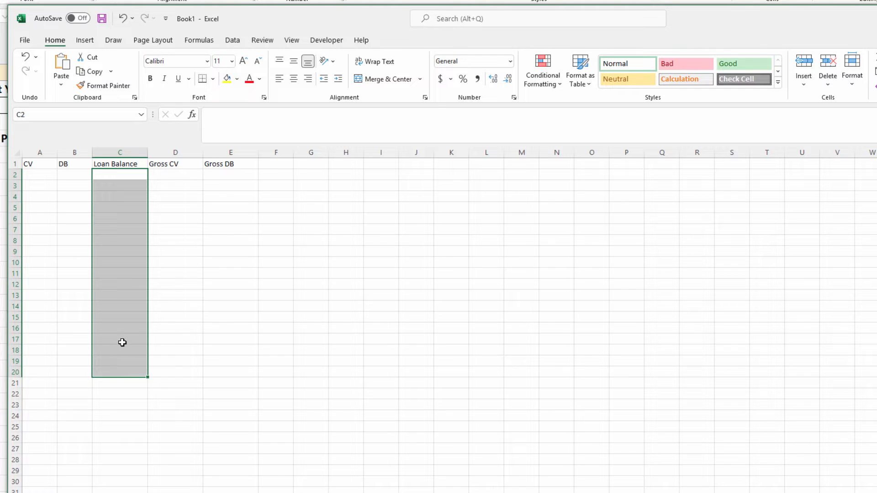
{"action": "left_click", "coordinate": [122, 174]}
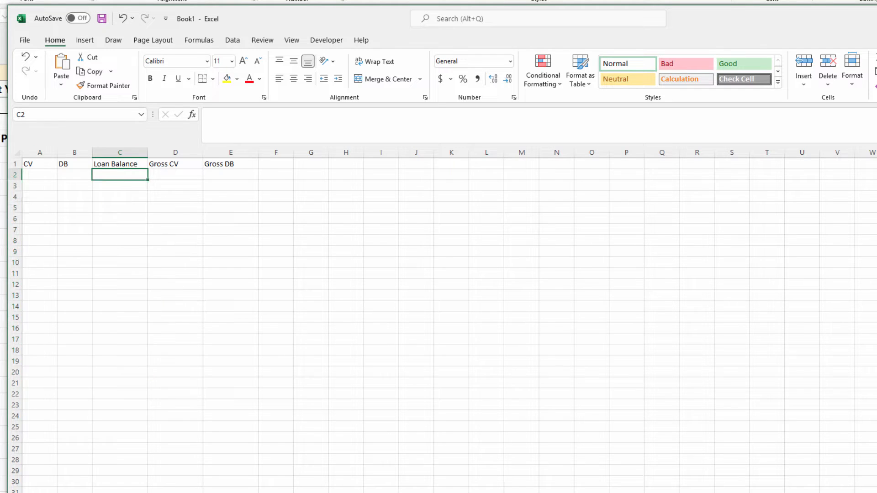
- Paste the CV and DB values from row 2 and remove the stray asterisk from 99,863
{"action": "key", "text": "ctrl+v"}
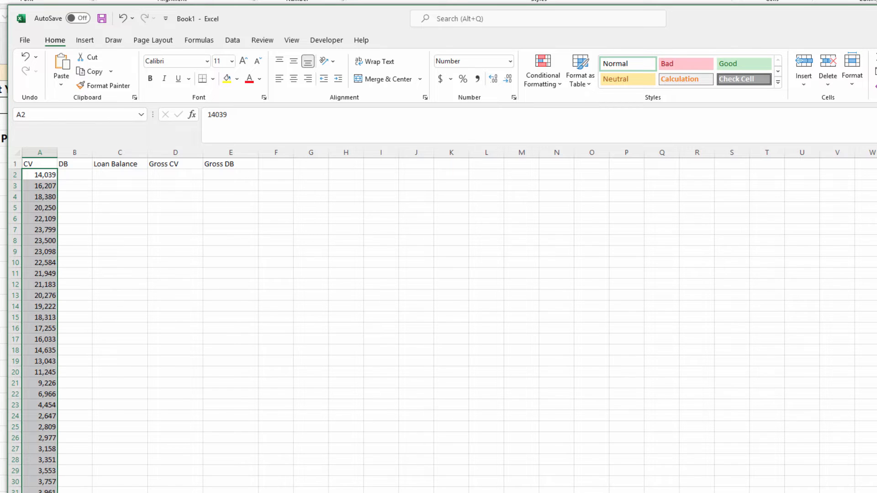
{"action": "key", "text": "alt+Tab"}
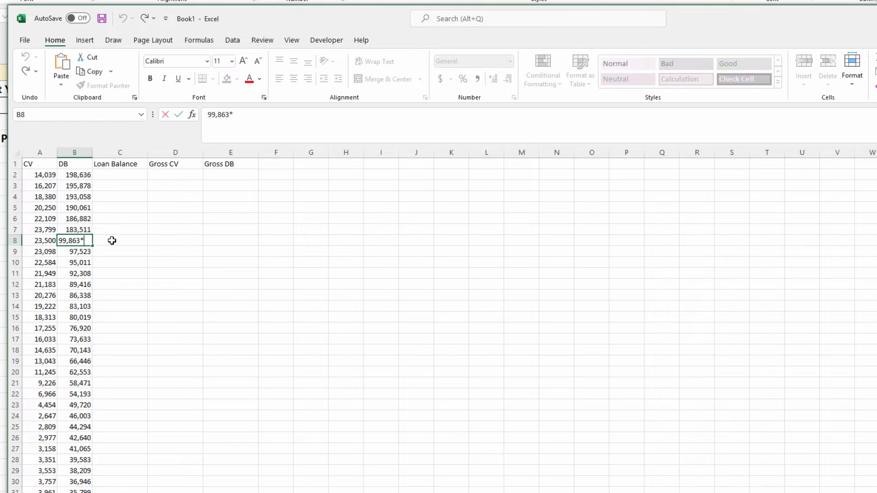
{"action": "key", "text": "BackSpace"}
{"action": "key", "text": "Return"}
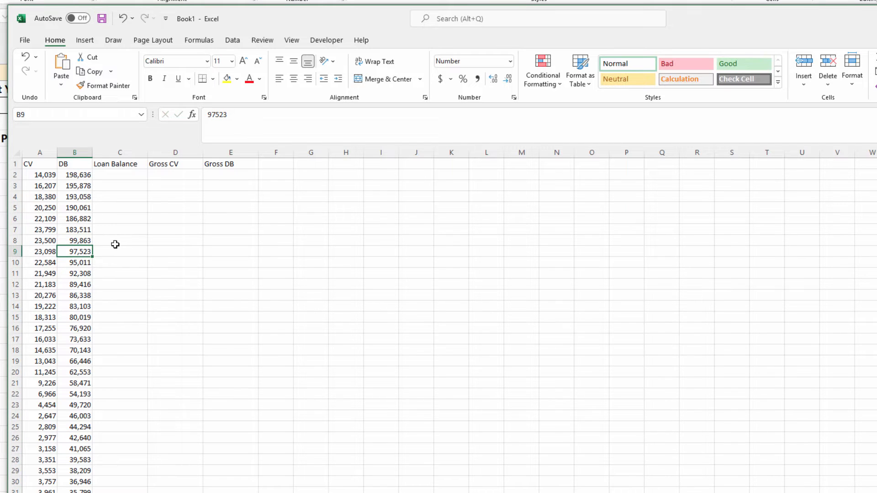
{"action": "left_click", "coordinate": [120, 179]}
{"action": "left_click", "coordinate": [169, 174]}
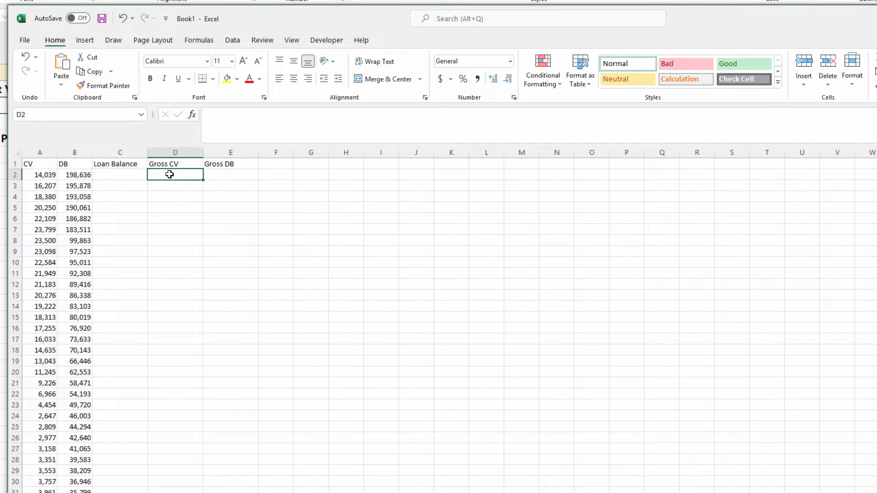
{"action": "left_click", "coordinate": [138, 175]}
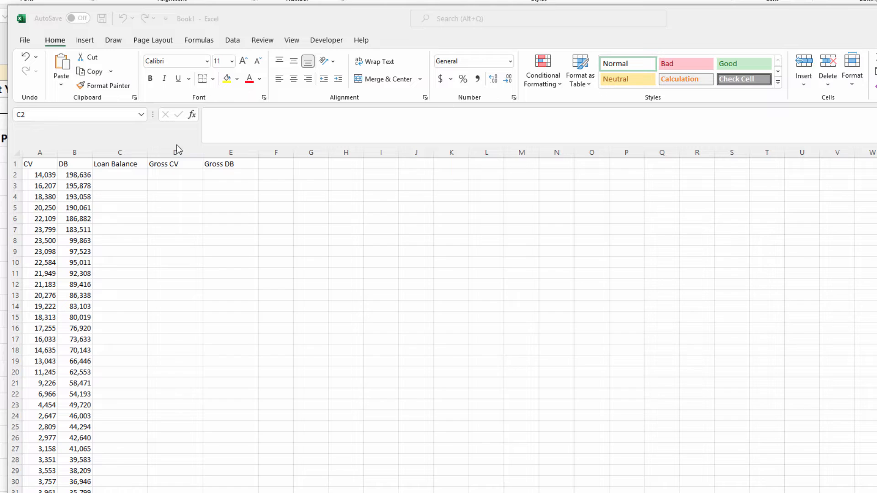
- Paste the Loan Balance values into column C starting at C2
{"action": "left_click", "coordinate": [120, 175]}
{"action": "right_click", "coordinate": [123, 178]}
{"action": "left_click", "coordinate": [149, 252]}
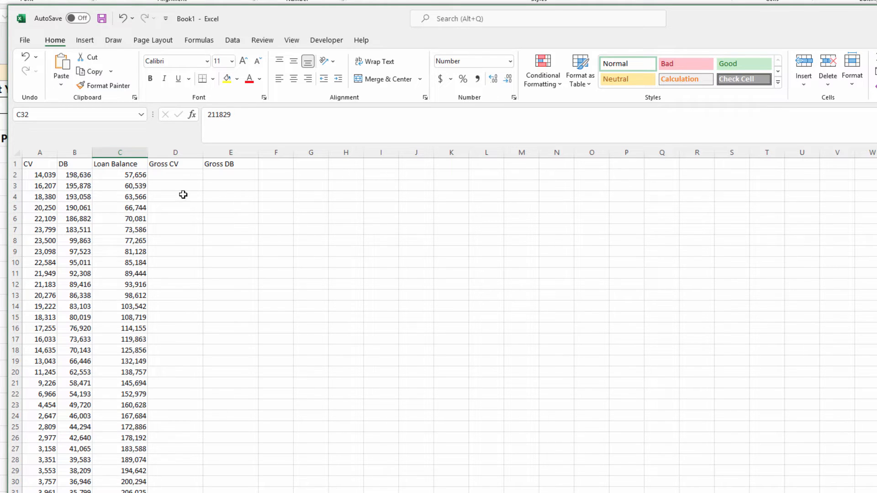
- Enter Gross CV formula =A2+C2 in D2 and Gross DB formula =B2+C2 in E2
{"action": "left_click", "coordinate": [182, 176]}
{"action": "type", "text": "="}
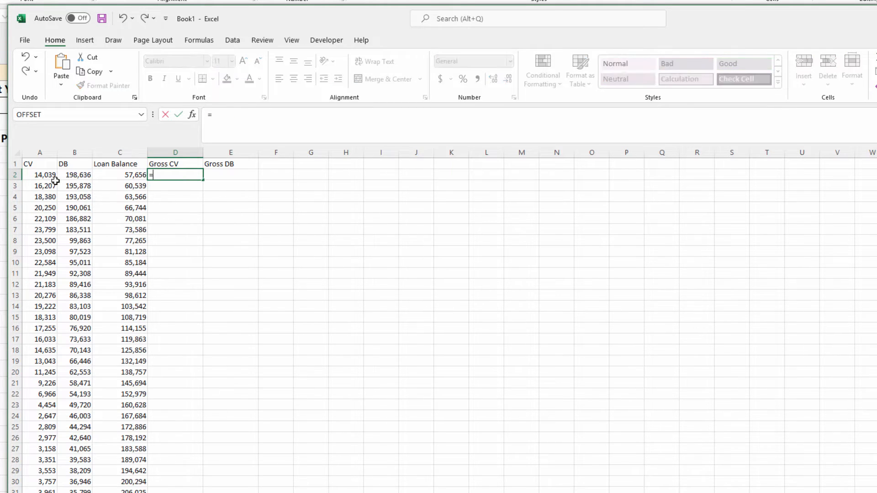
{"action": "left_click", "coordinate": [48, 176]}
{"action": "type", "text": "+"}
{"action": "left_click", "coordinate": [118, 174]}
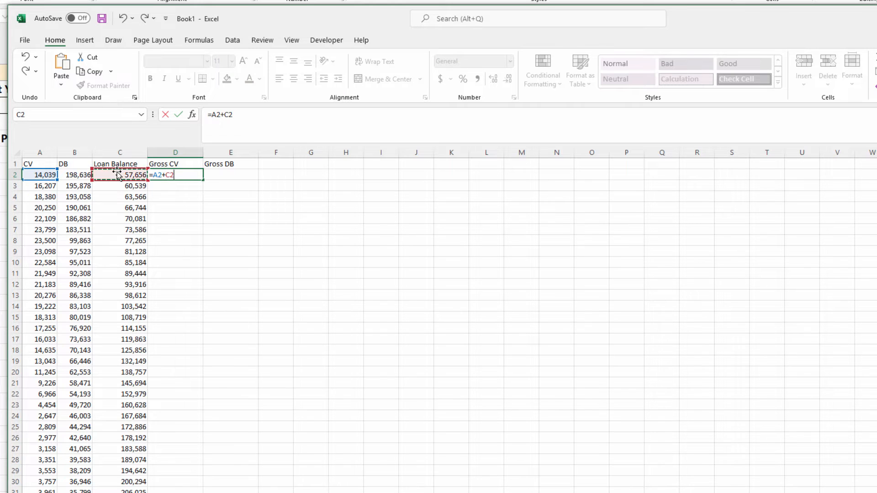
{"action": "key", "text": "Return"}
{"action": "left_click", "coordinate": [239, 176]}
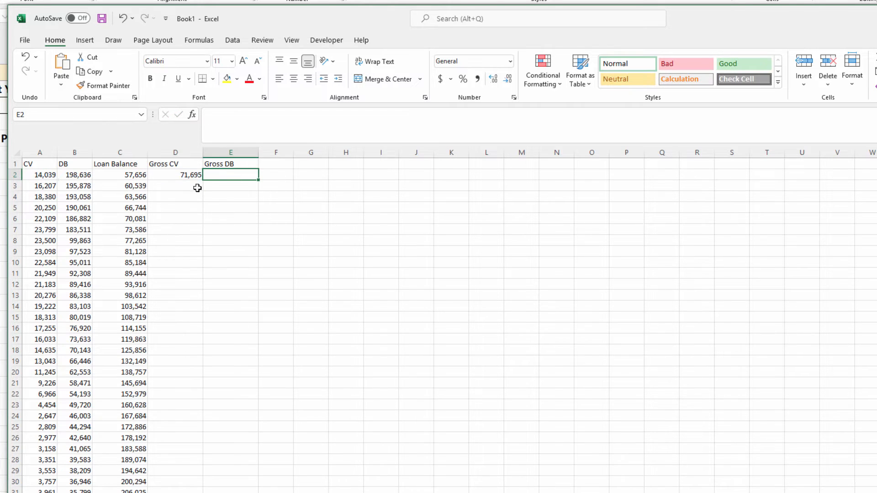
{"action": "type", "text": "="}
{"action": "left_click", "coordinate": [82, 175]}
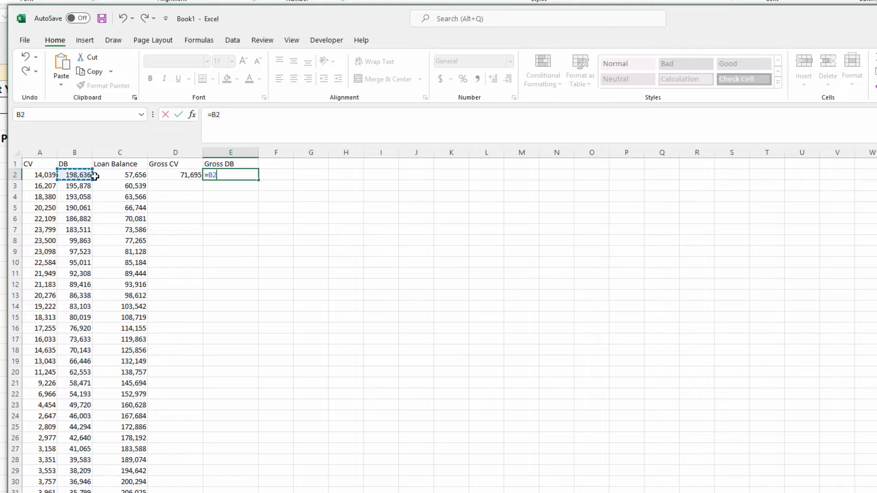
{"action": "type", "text": "+"}
{"action": "left_click", "coordinate": [111, 176]}
{"action": "key", "text": "Return"}
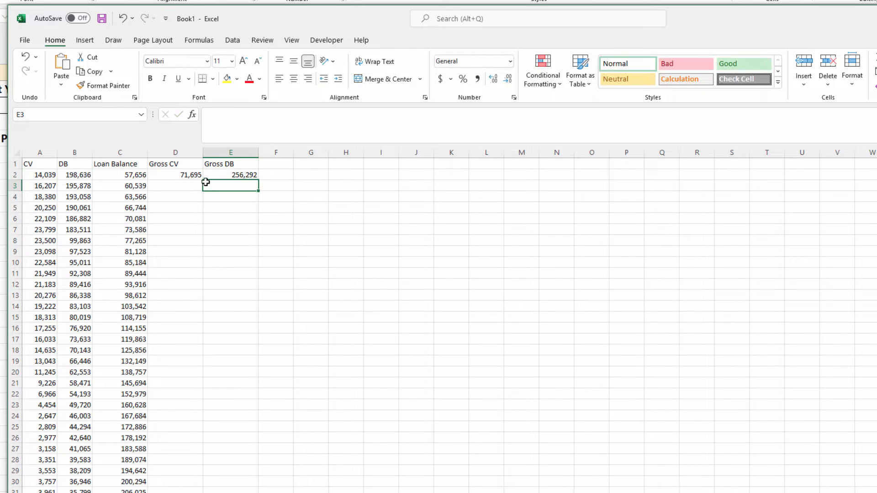
- Fill both gross formulas down the remaining rows and copy the results
{"action": "left_click_drag", "start_coordinate": [195, 176], "coordinate": [211, 174]}
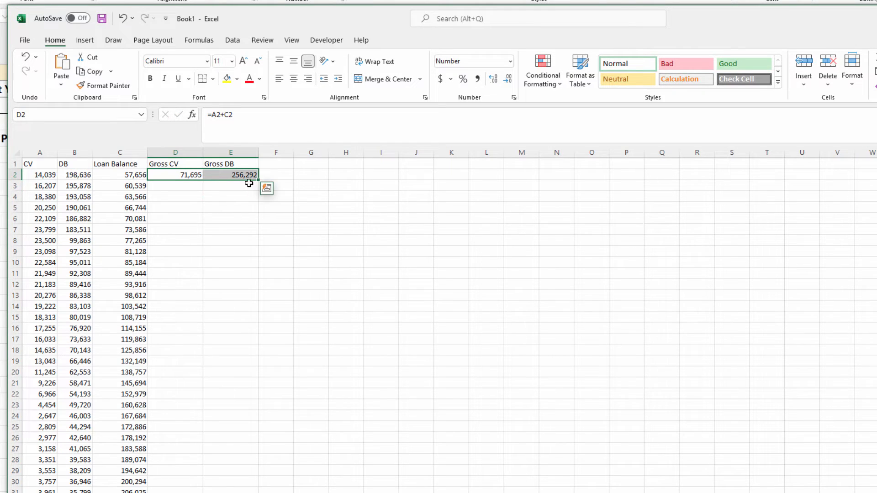
{"action": "left_click_drag", "start_coordinate": [259, 188], "coordinate": [236, 491]}
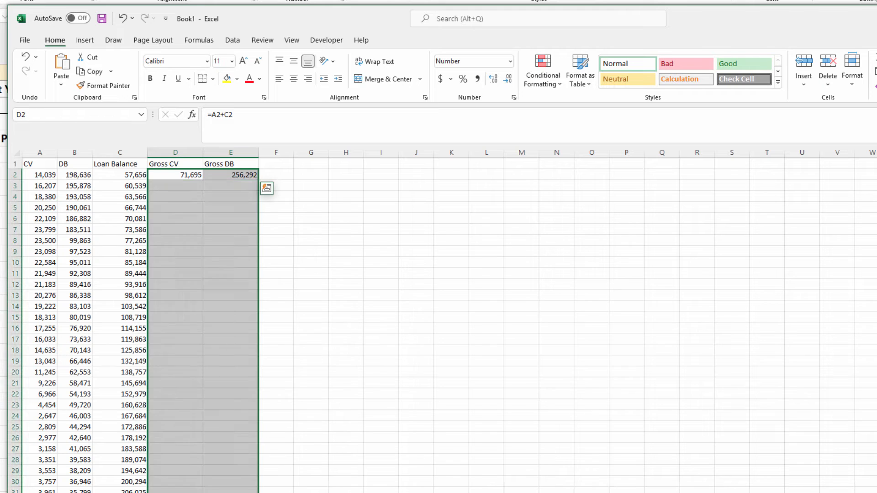
{"action": "key", "text": "ctrl+c"}
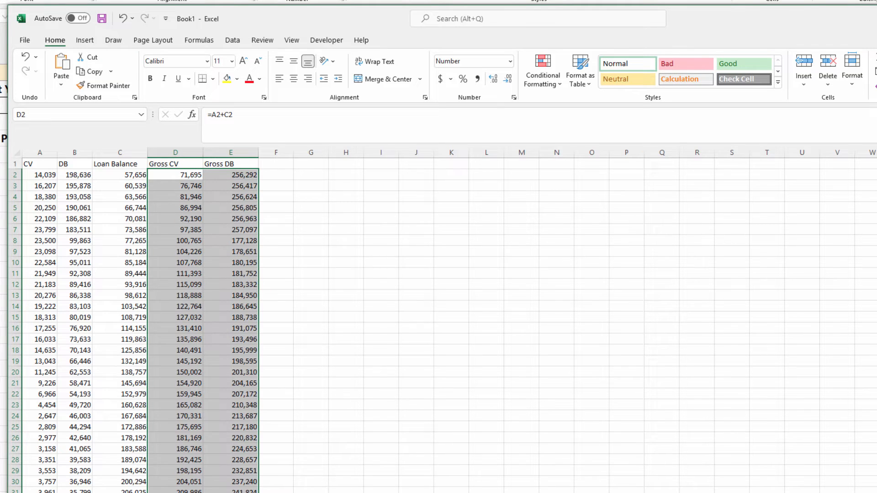
- Copy the Gross CV and Gross DB values in D2:E30
{"action": "right_click", "coordinate": [188, 413]}
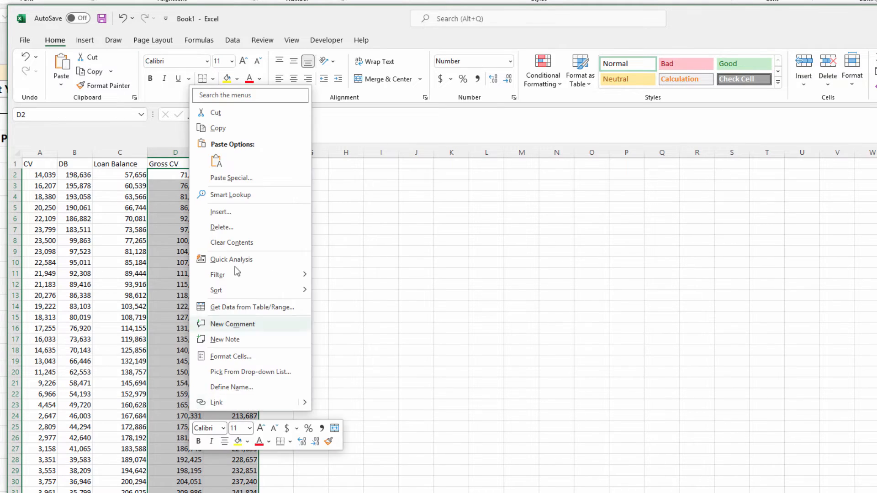
{"action": "left_click", "coordinate": [164, 189]}
{"action": "left_click_drag", "start_coordinate": [173, 177], "coordinate": [235, 484]}
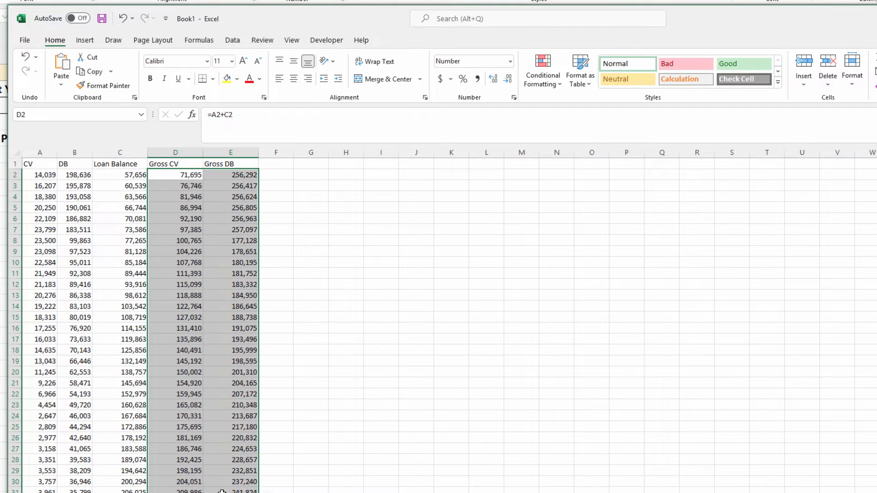
{"action": "right_click", "coordinate": [223, 169]}
{"action": "left_click", "coordinate": [252, 211]}
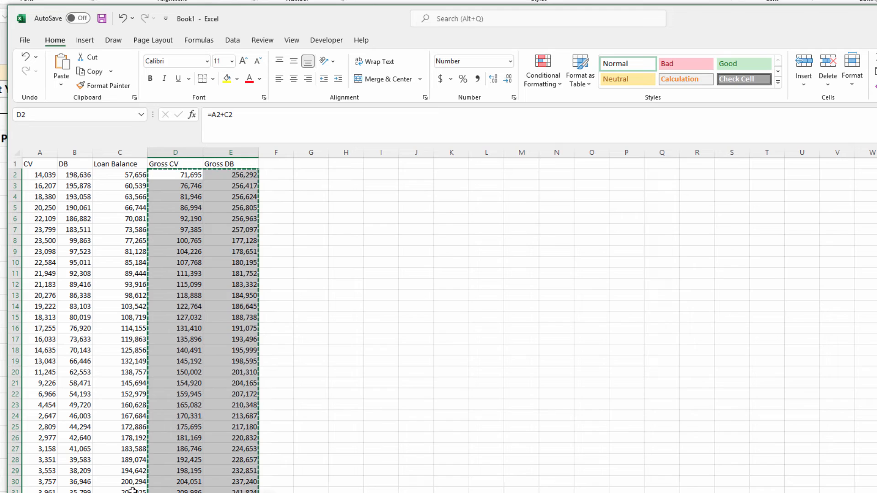
- Paste the gross values into the Policies sheet's CV and DB columns starting at F6
{"action": "left_click_drag", "start_coordinate": [321, 18], "coordinate": [475, 39]}
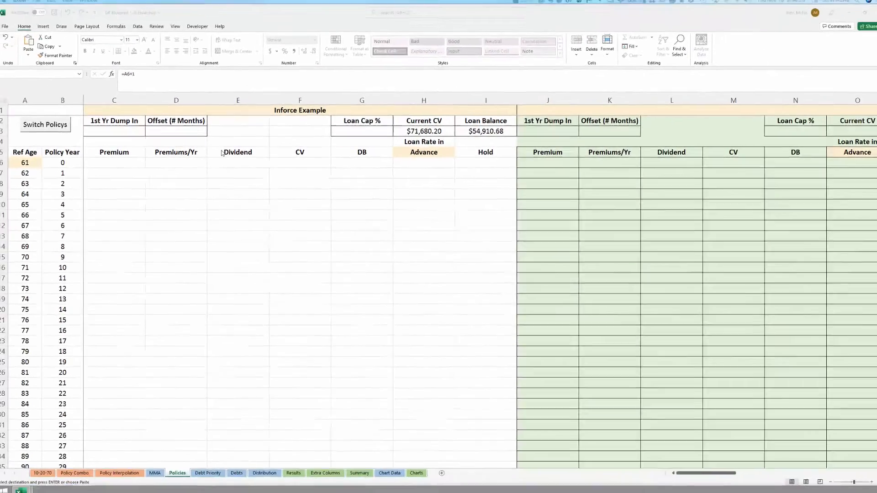
{"action": "right_click", "coordinate": [299, 165]}
{"action": "left_click", "coordinate": [315, 208]}
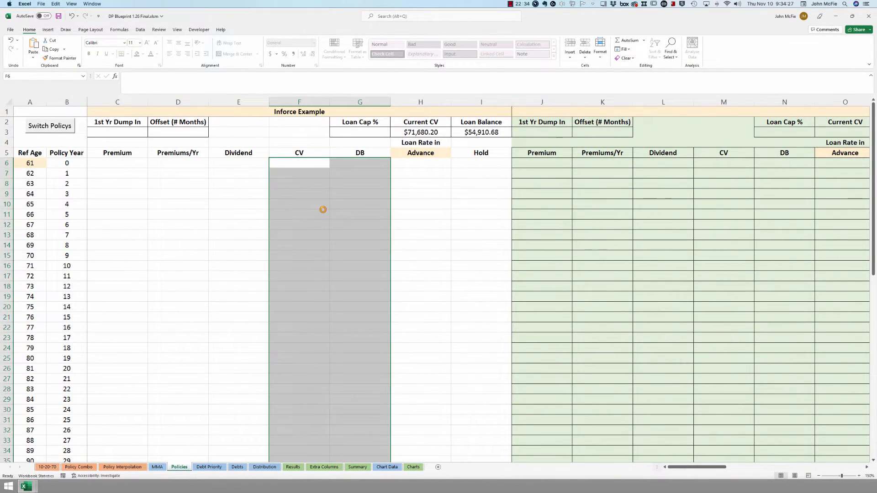
{"action": "scroll", "coordinate": [307, 247], "scroll_direction": "down", "scroll_amount": 3}
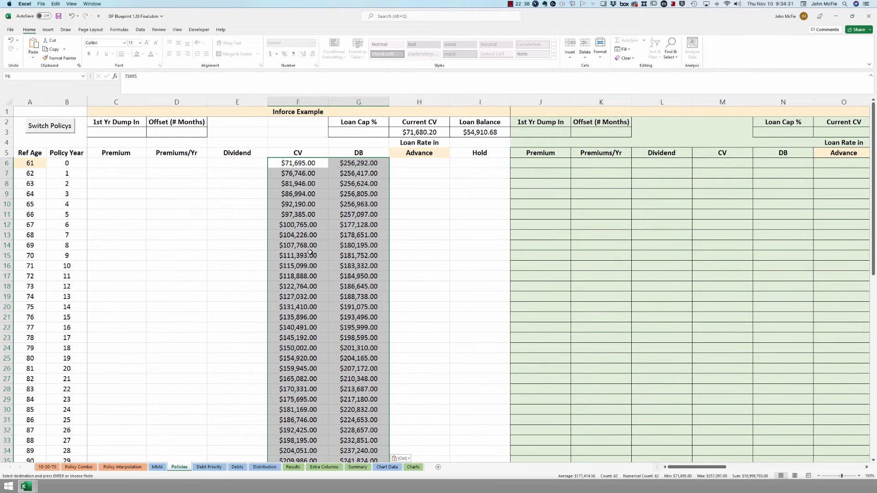
{"action": "left_click", "coordinate": [131, 164]}
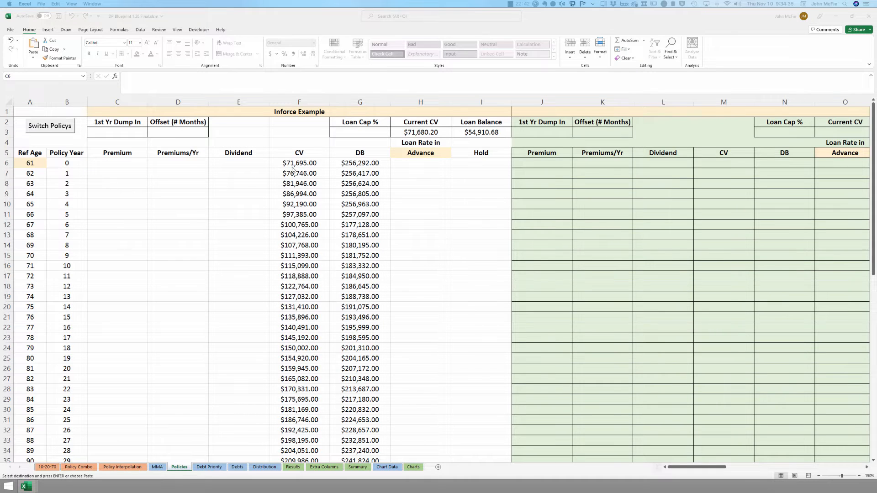
- Enter a 10,000 premium at age 61 and 4,000 for policy years 1 through 5
{"action": "left_click", "coordinate": [119, 165]}
{"action": "type", "text": "1000"}
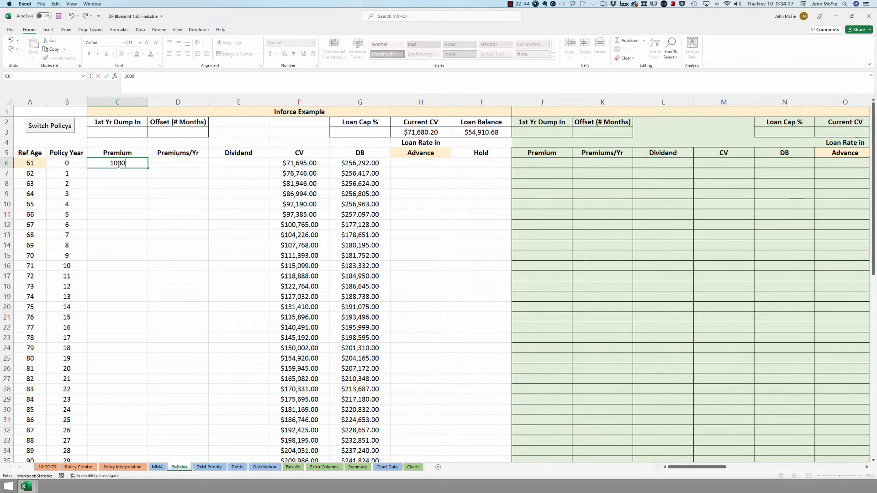
{"action": "type", "text": "0"}
{"action": "key", "text": "Return"}
{"action": "type", "text": "4000"}
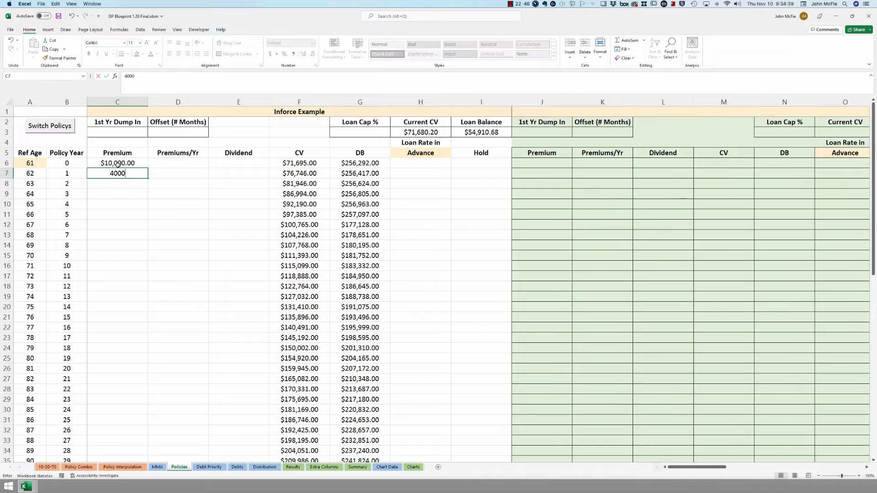
{"action": "key", "text": "Return"}
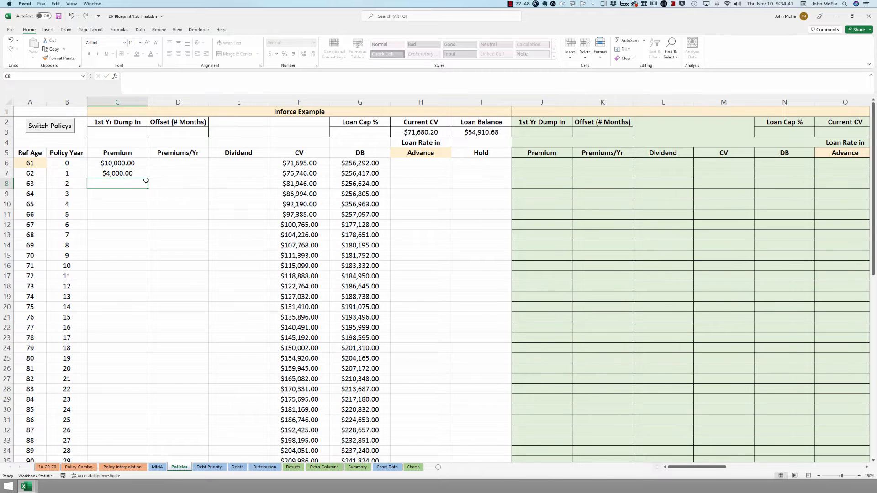
{"action": "left_click", "coordinate": [144, 178]}
{"action": "left_click_drag", "start_coordinate": [148, 180], "coordinate": [141, 223]}
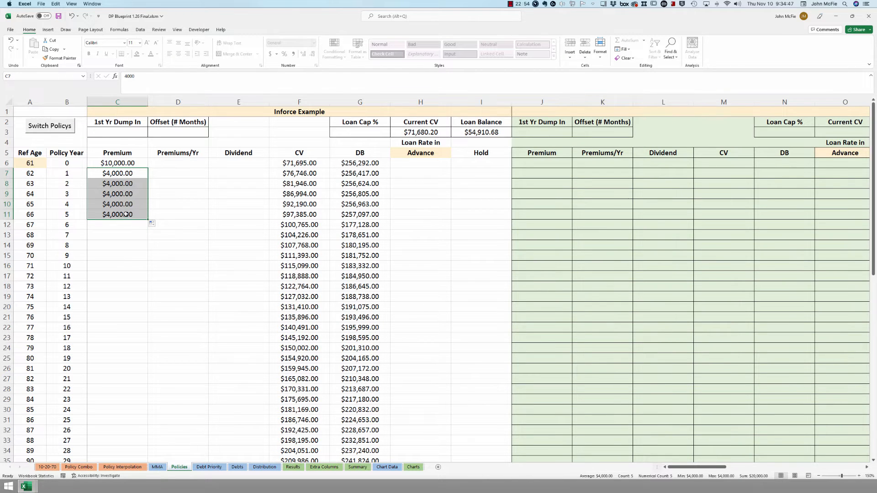
{"action": "left_click", "coordinate": [39, 217]}
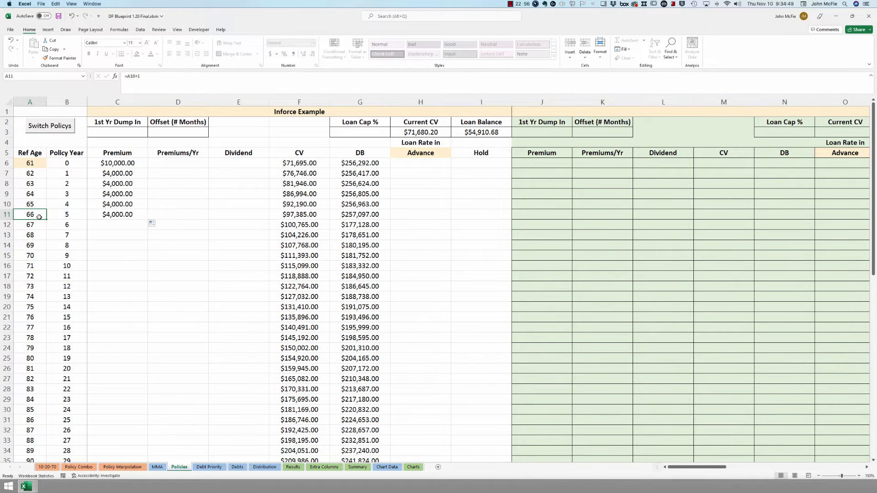
{"action": "left_click", "coordinate": [127, 225]}
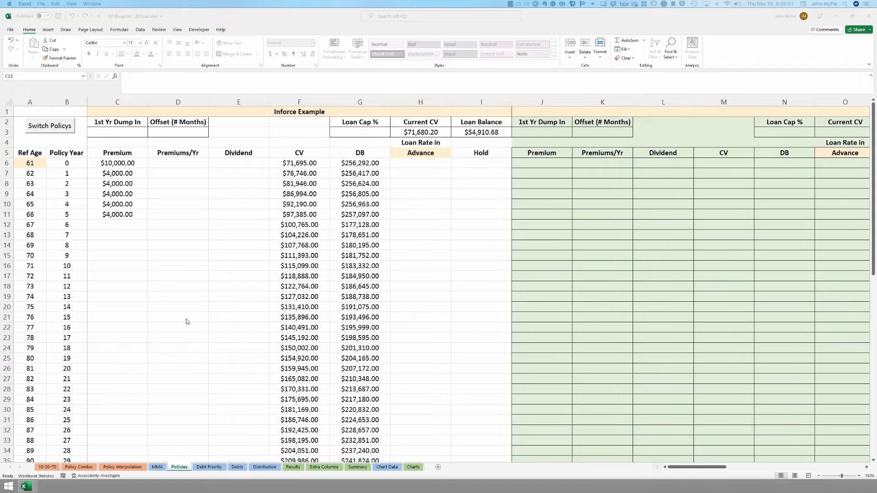
- Enter premiums for years 22–30: 929, 3031, 3179, 3346, 3518, 3700, 3886, 4080, 4283
{"action": "left_click", "coordinate": [128, 390]}
{"action": "scroll", "coordinate": [126, 379], "scroll_direction": "down", "scroll_amount": 3}
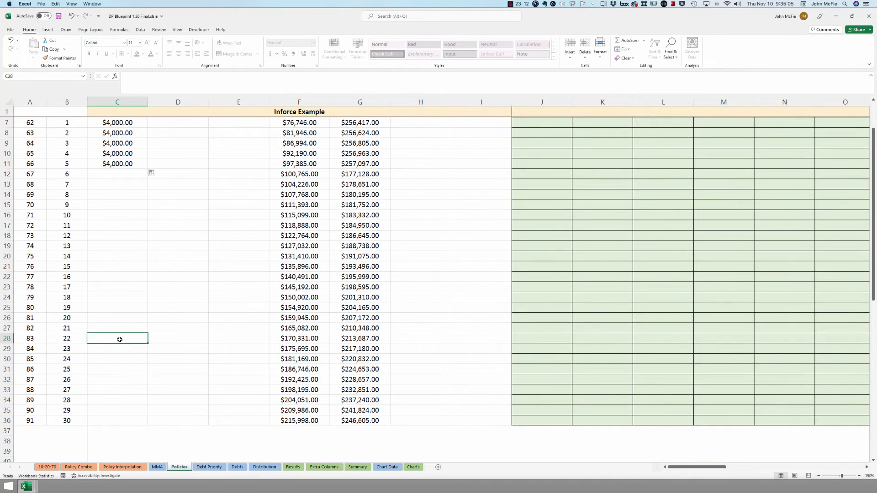
{"action": "type", "text": "9"}
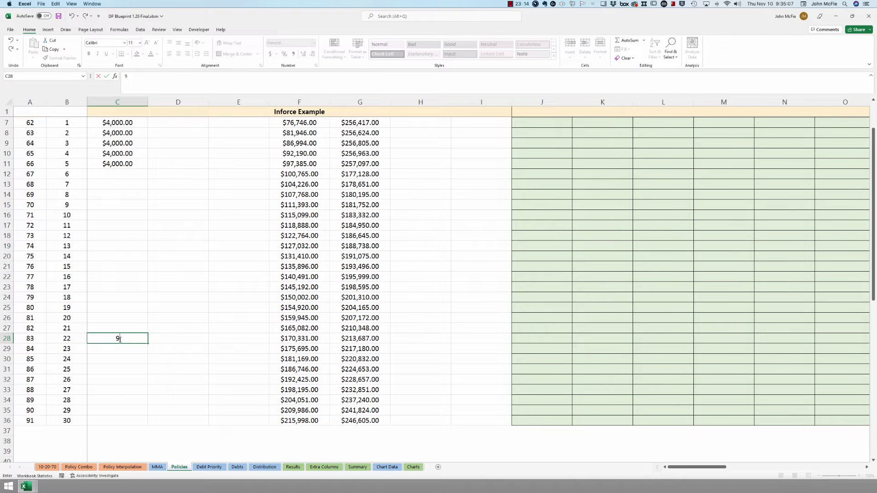
{"action": "type", "text": "529"}
{"action": "key", "text": "Return"}
{"action": "type", "text": "3031"}
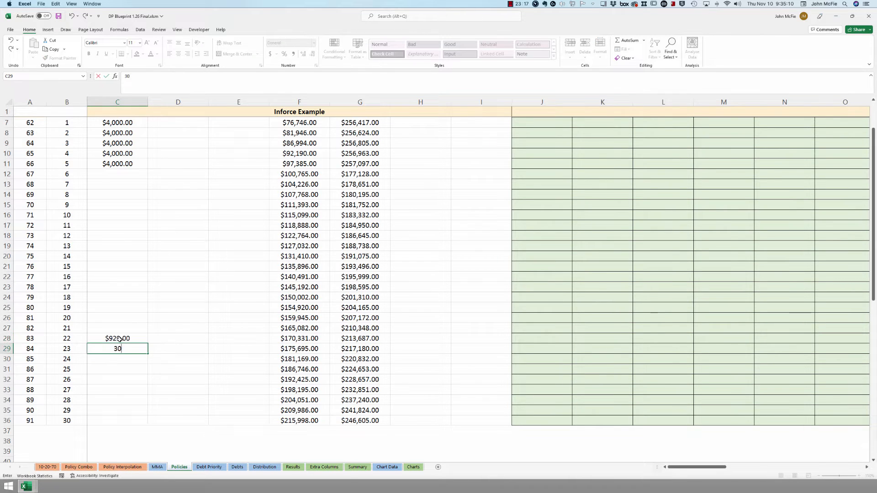
{"action": "key", "text": "Return"}
{"action": "type", "text": "3179"}
{"action": "key", "text": "Return"}
{"action": "type", "text": "3346"}
{"action": "key", "text": "Return"}
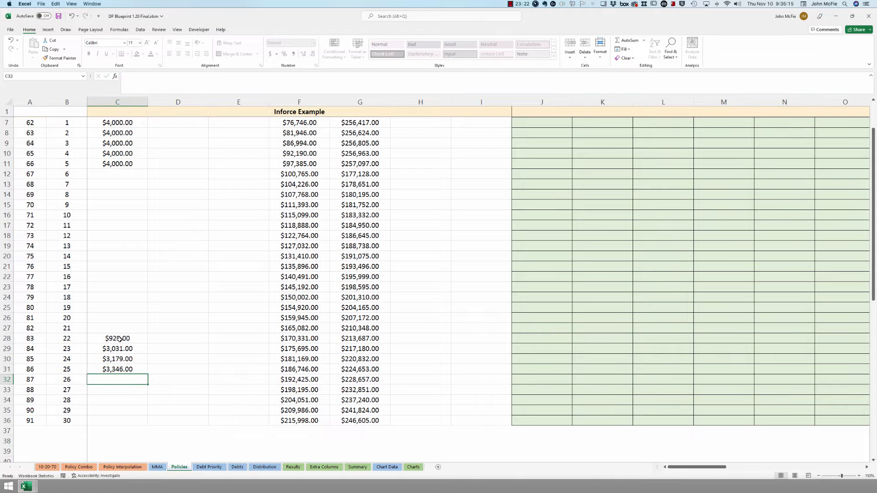
{"action": "type", "text": "3518"}
{"action": "key", "text": "Return"}
{"action": "type", "text": "3700"}
{"action": "key", "text": "ctrl+Return"}
{"action": "type", "text": "3886"}
{"action": "key", "text": "Return"}
{"action": "type", "text": "4080"}
{"action": "key", "text": "Return"}
{"action": "type", "text": "4283"}
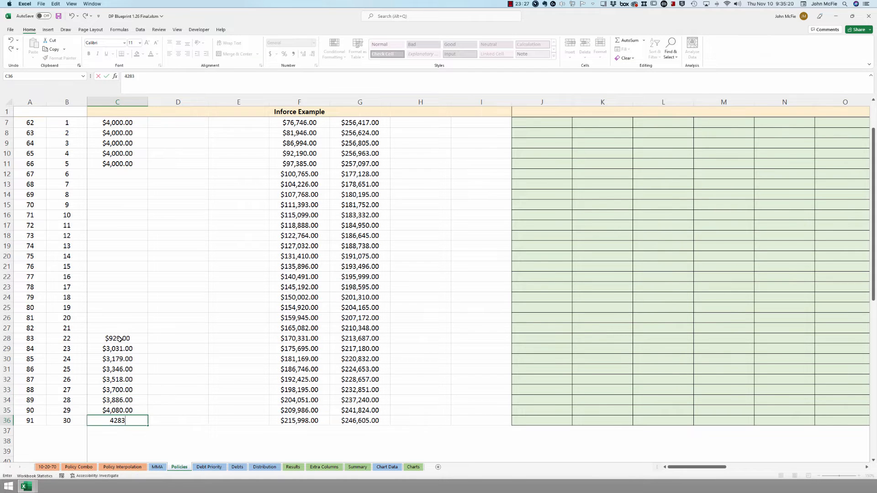
{"action": "left_click", "coordinate": [182, 370]}
{"action": "scroll", "coordinate": [183, 371], "scroll_direction": "up", "scroll_amount": 2}
{"action": "left_click", "coordinate": [180, 166]}
- Enter 1 in Premiums/Yr cell D6, fill it down the column, and switch to the MMA sheet
{"action": "type", "text": "1"}
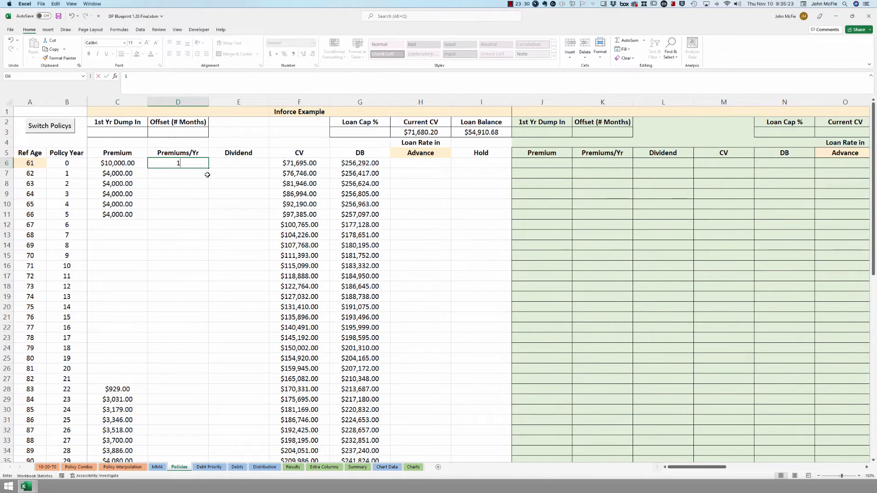
{"action": "key", "text": "ctrl+Return"}
{"action": "double_click", "coordinate": [208, 170]}
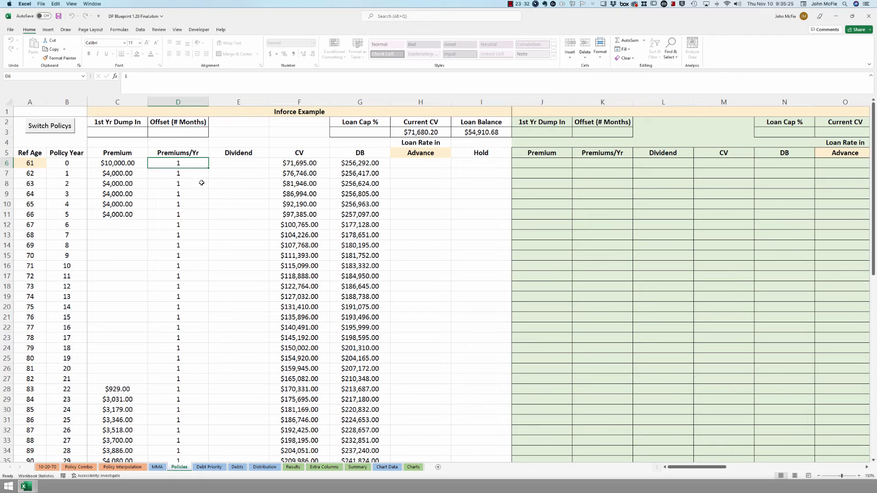
{"action": "left_click", "coordinate": [228, 168]}
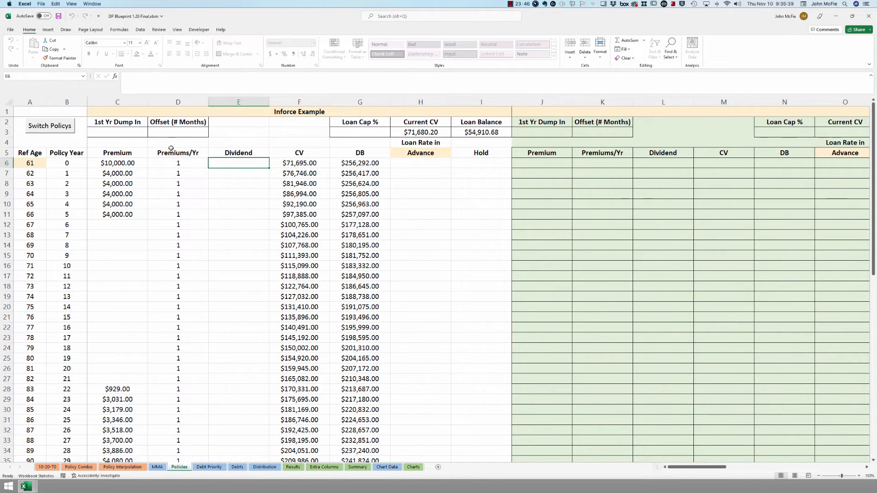
{"action": "left_click", "coordinate": [179, 135]}
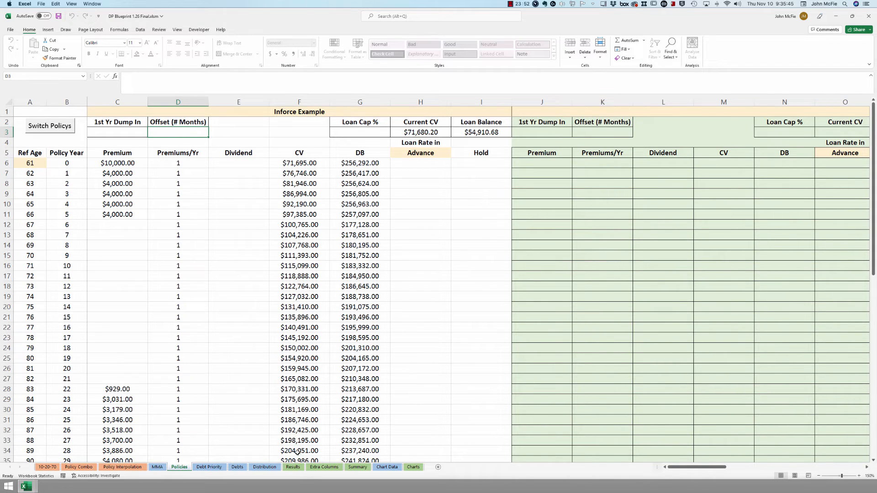
{"action": "left_click", "coordinate": [292, 467]}
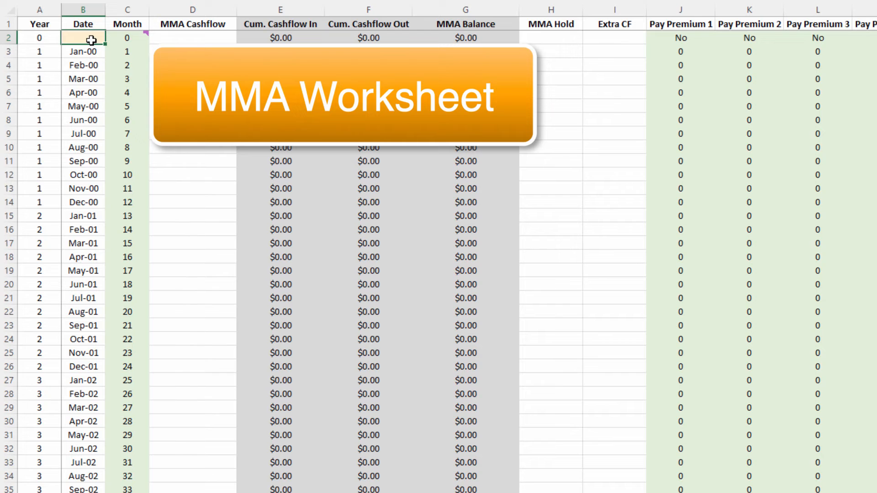
- Start the MMA schedule at Nov 2022 in B2, review the Results sheet, and return to Policies
{"action": "type", "text": "Nov 2022"}
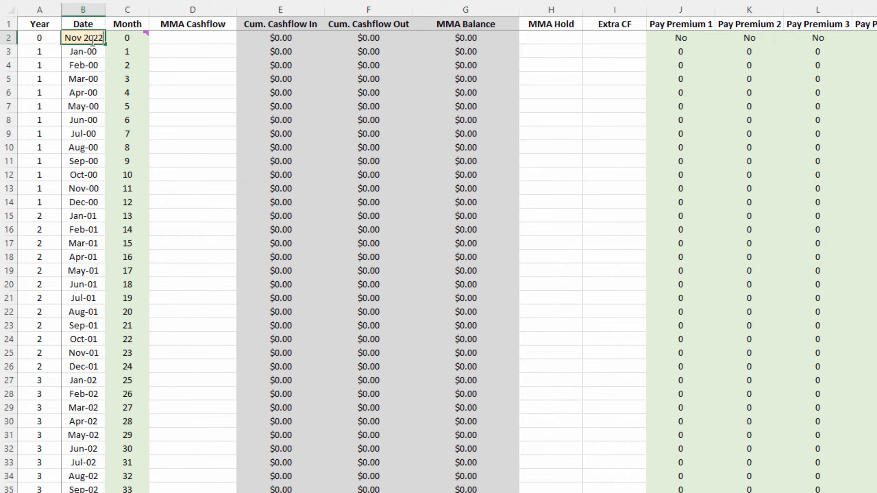
{"action": "key", "text": "Return"}
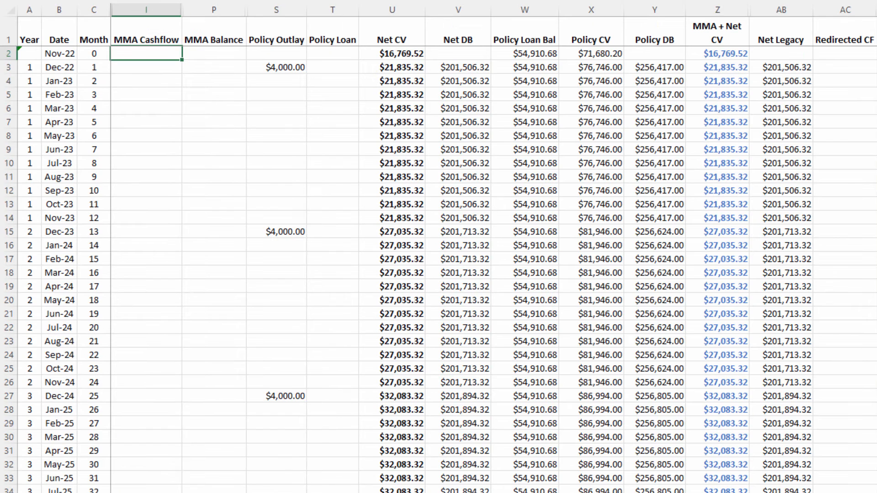
{"action": "left_click", "coordinate": [295, 68]}
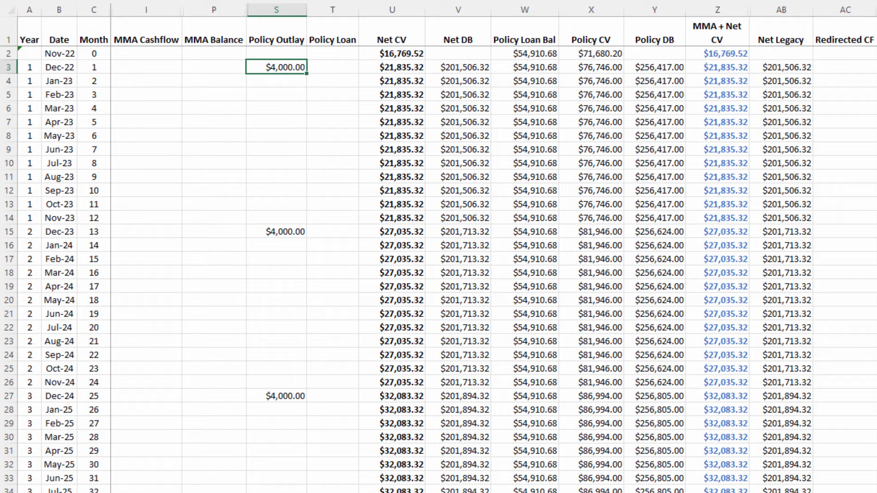
{"action": "left_click", "coordinate": [402, 492]}
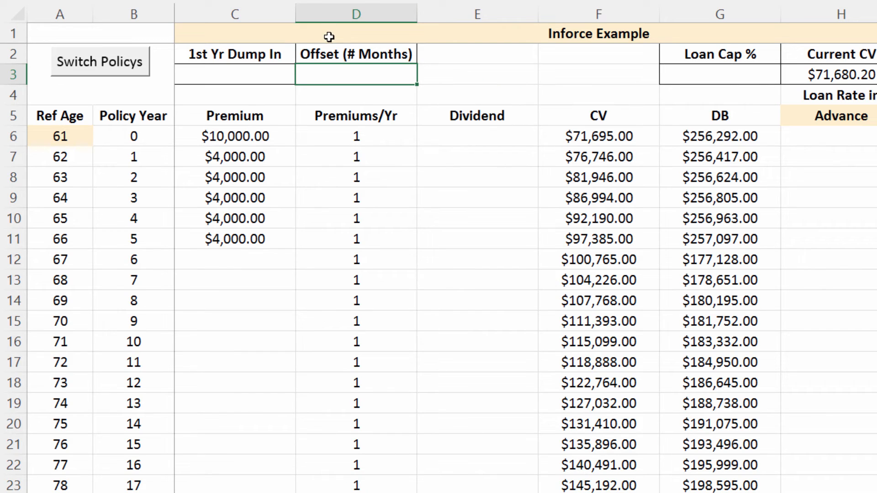
{"action": "type", "text": "-3"}
{"action": "key", "text": "Return"}
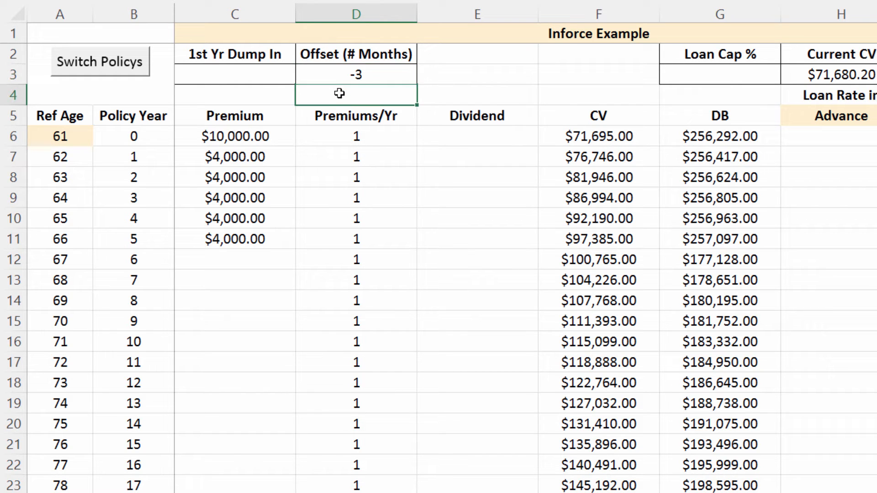
{"action": "left_click", "coordinate": [371, 492]}
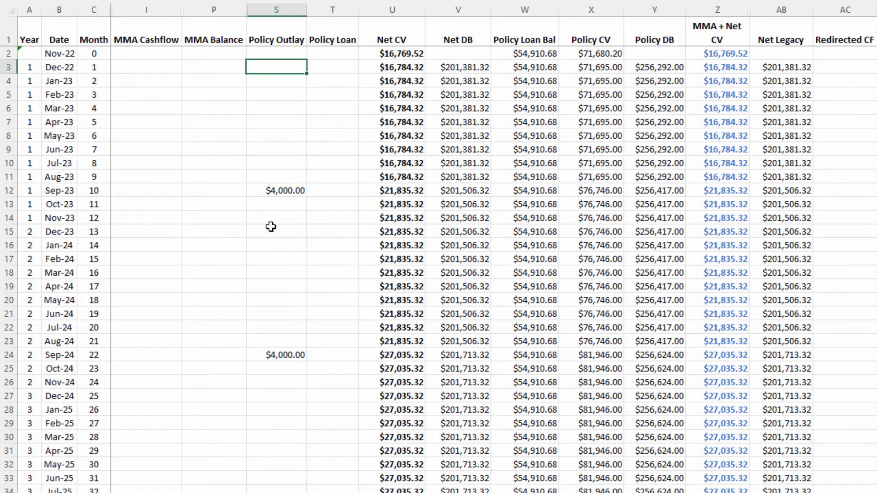
{"action": "left_click", "coordinate": [287, 194]}
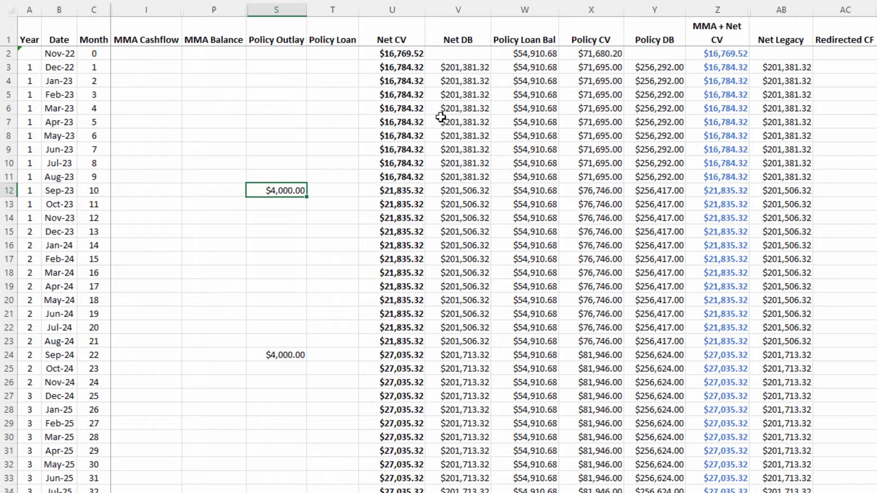
{"action": "key", "text": "ctrl+Page_Down"}
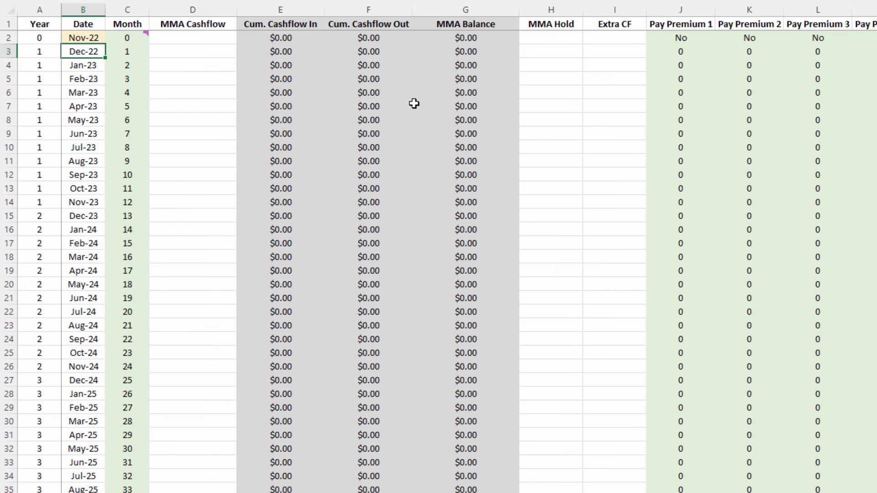
{"action": "key", "text": "ctrl+Page_Down"}
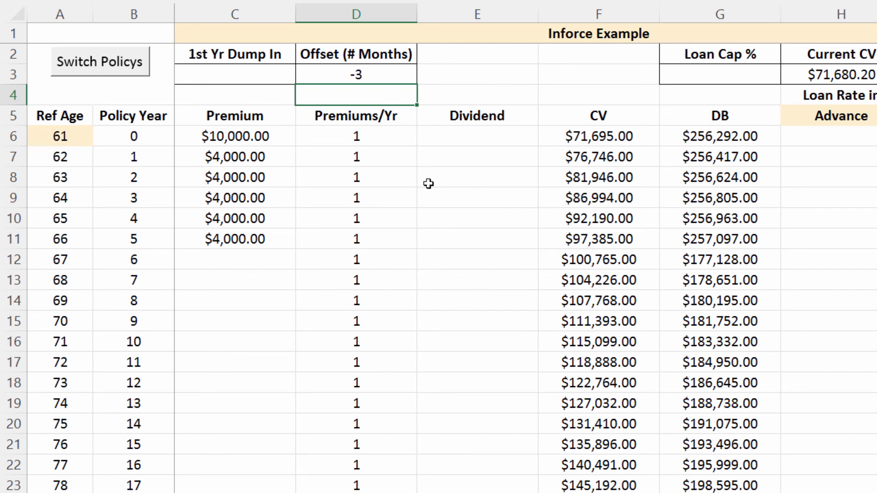
{"action": "left_click", "coordinate": [368, 73]}
{"action": "key", "text": "Delete"}
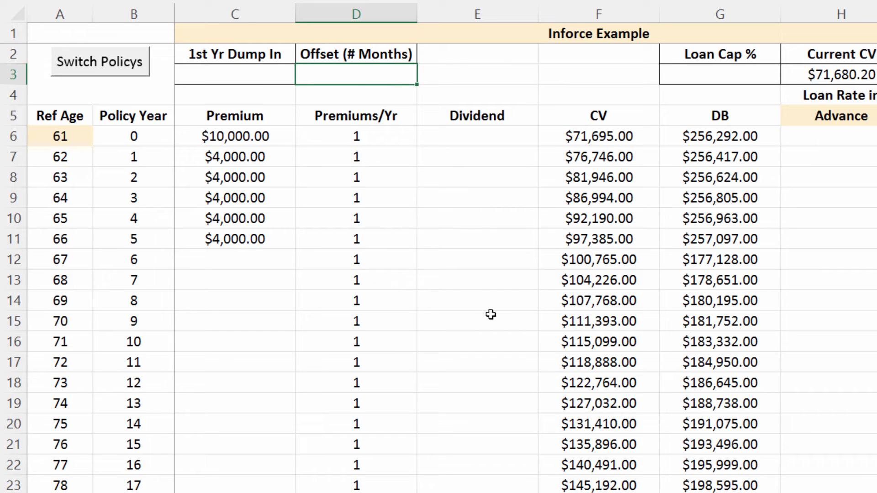
{"action": "left_click", "coordinate": [473, 81]}
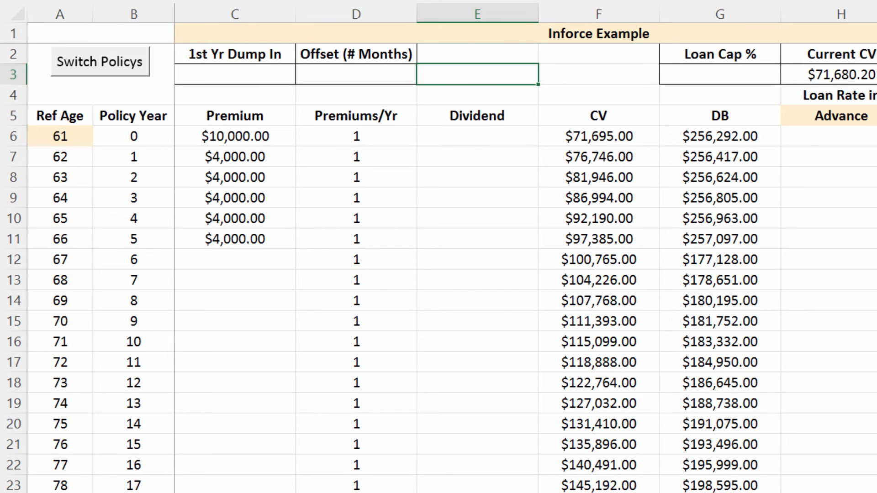
{"action": "key", "text": "ctrl+Page_Up"}
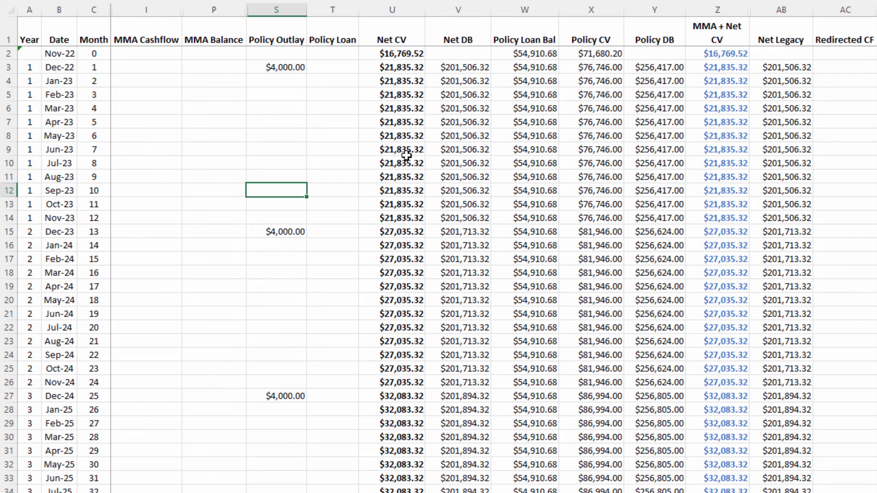
{"action": "left_click", "coordinate": [314, 68]}
{"action": "left_click", "coordinate": [374, 68]}
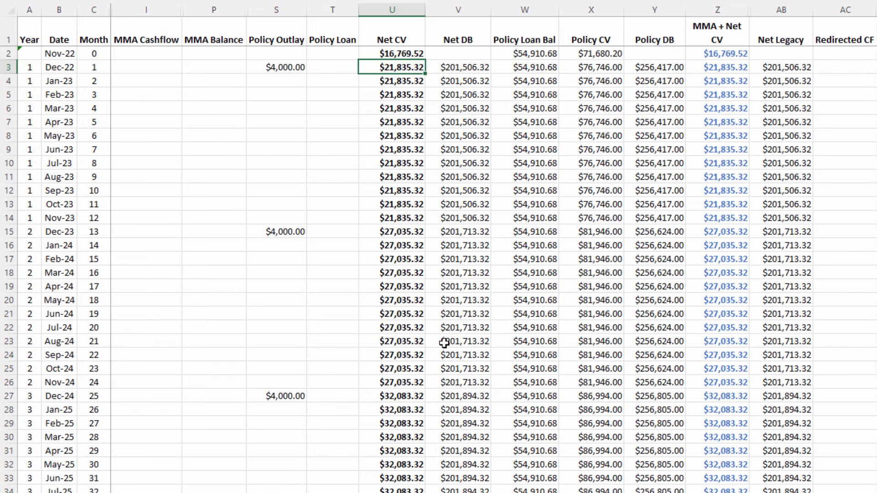
{"action": "left_click", "coordinate": [415, 54]}
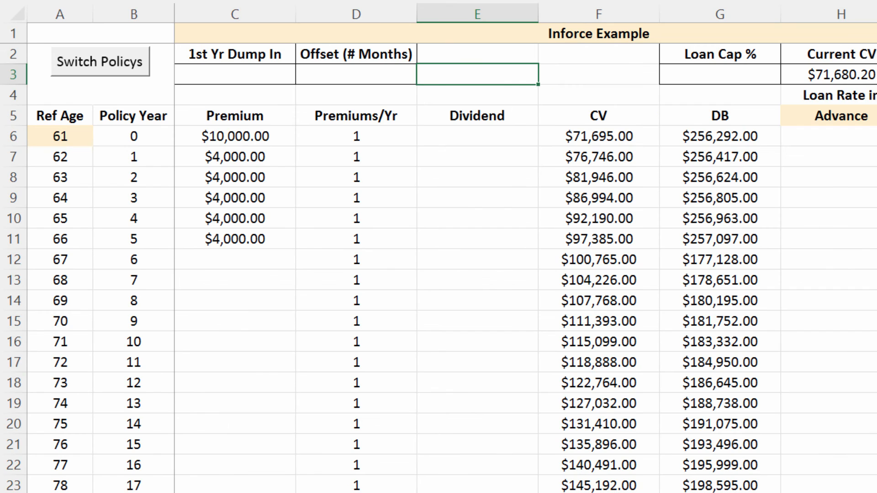
{"action": "left_click", "coordinate": [786, 140]}
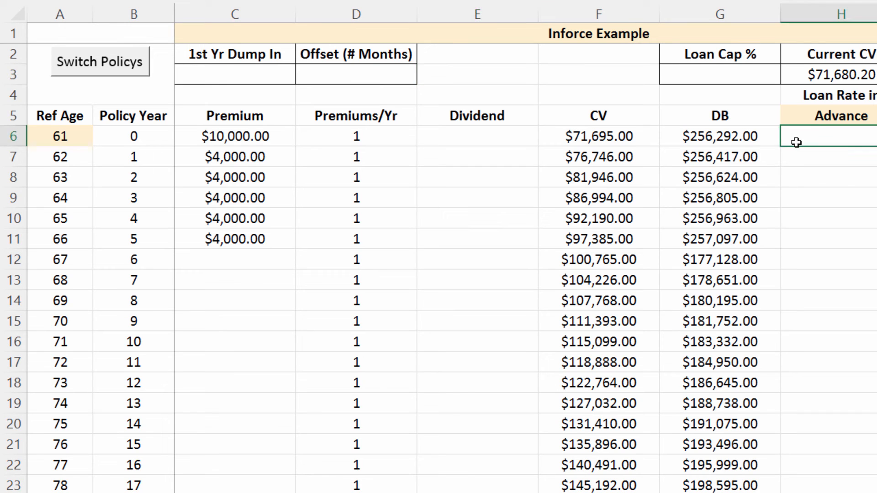
- Enter a 5% loan rate for all policy years, then check the Results loan balances for years 1–4
{"action": "type", "text": "5"}
{"action": "key", "text": "ctrl+Return"}
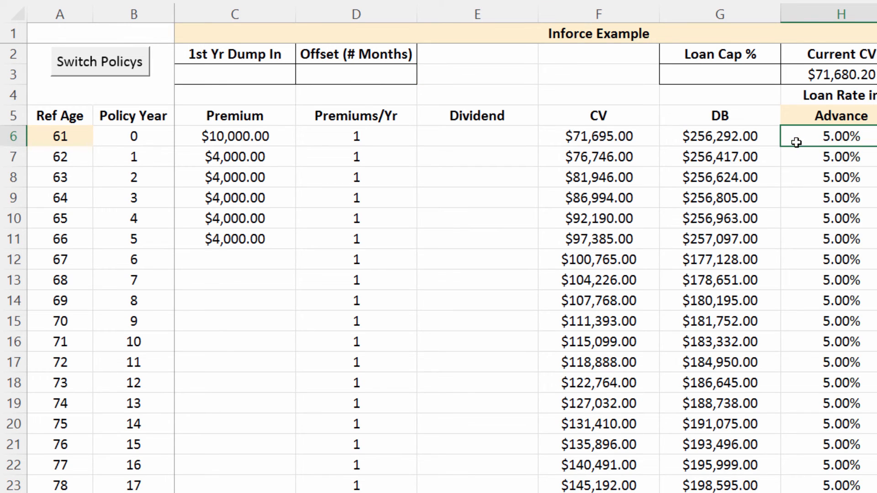
{"action": "key", "text": "ctrl+Page_Down"}
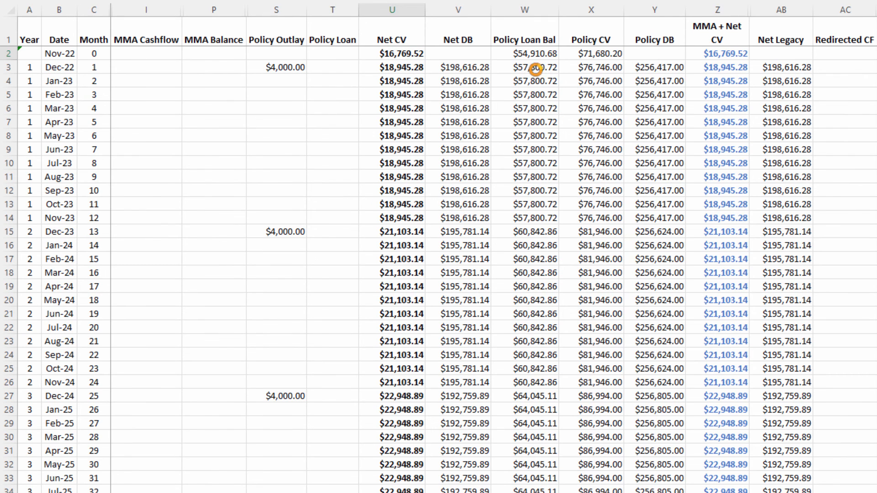
{"action": "left_click", "coordinate": [535, 68]}
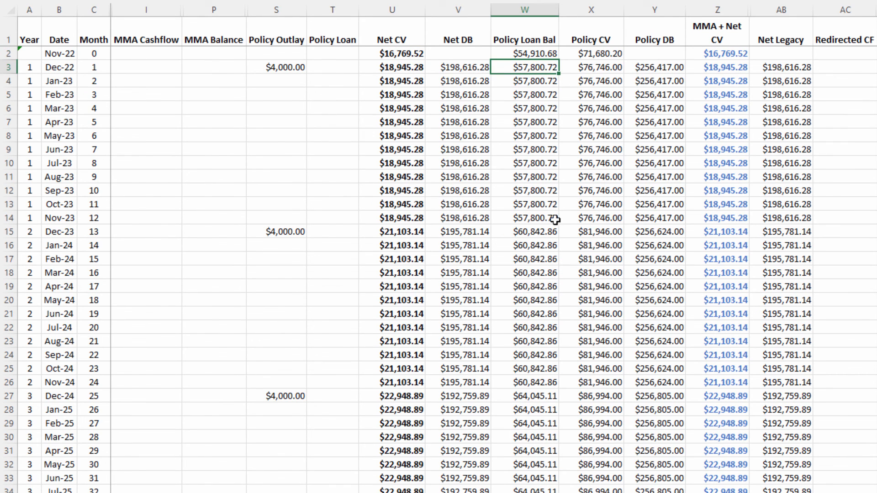
{"action": "left_click", "coordinate": [543, 233]}
{"action": "left_click", "coordinate": [534, 395]}
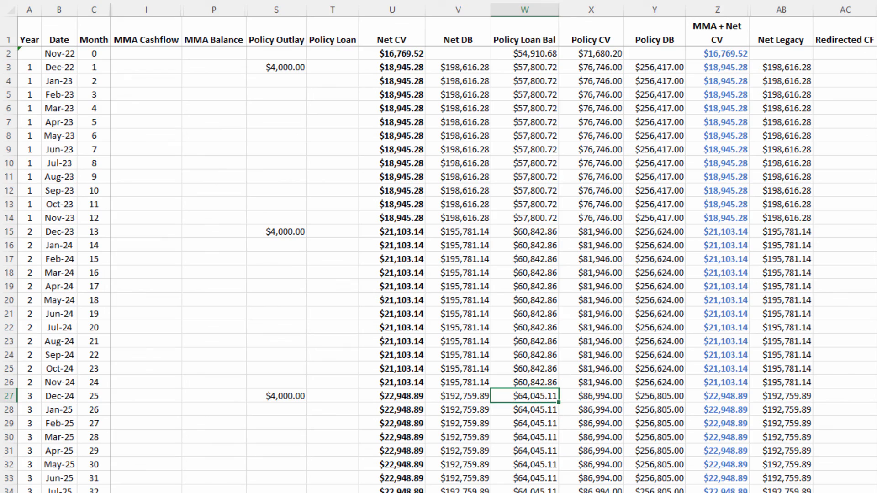
{"action": "left_click", "coordinate": [535, 492]}
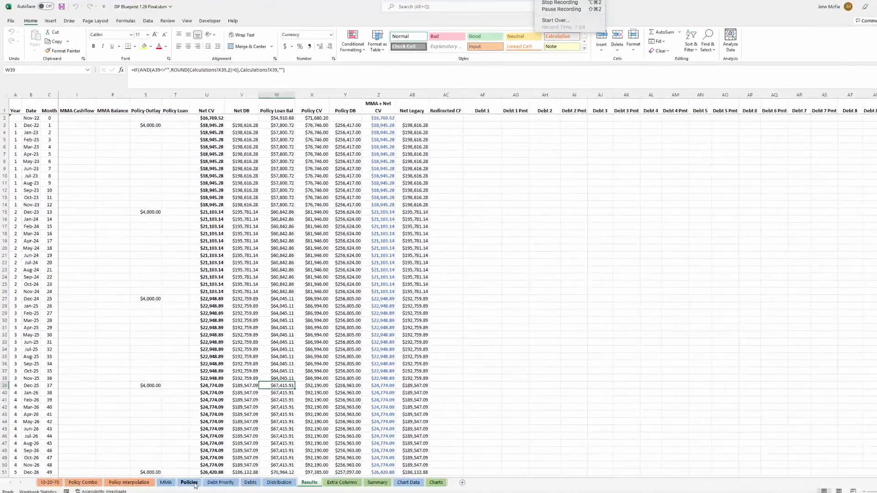
{"action": "left_click", "coordinate": [180, 467]}
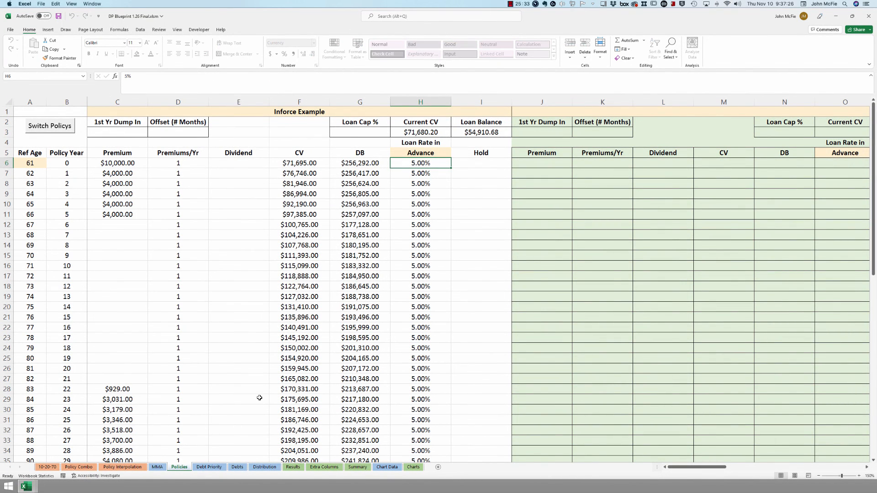